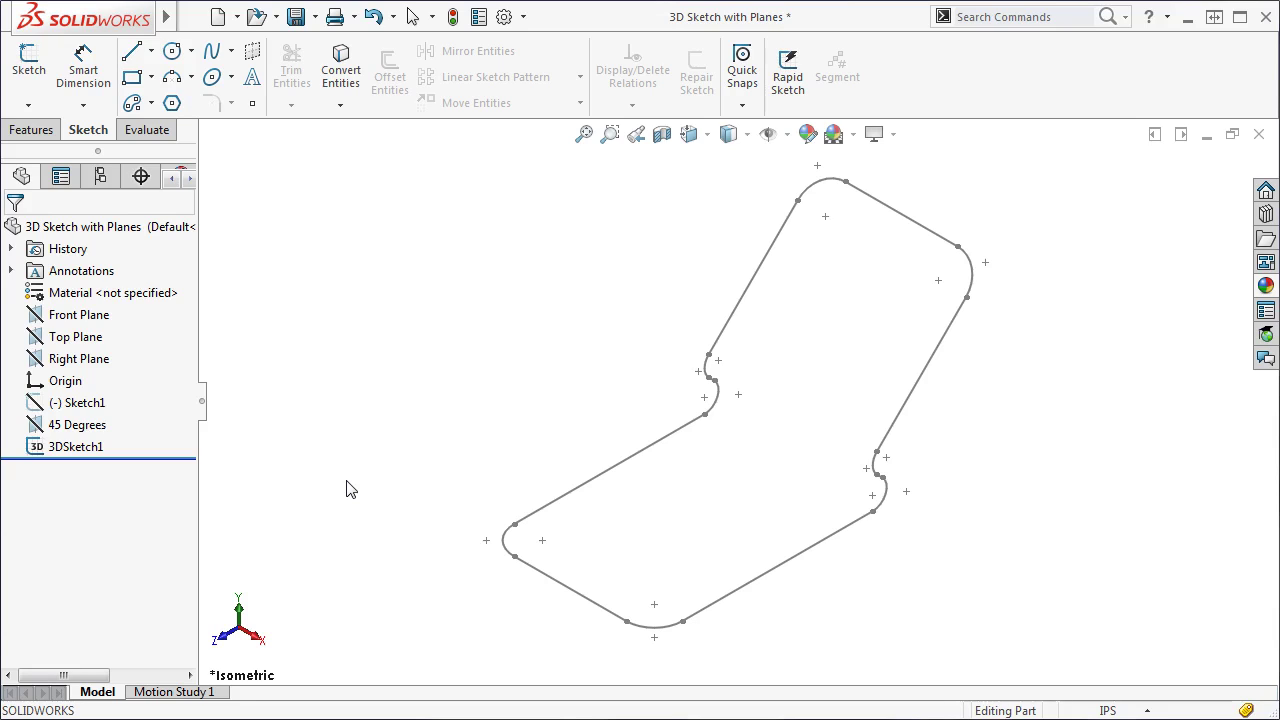
# Inspect the example chair-profile sketch's line length and Top Plane, then switch to Part2's Sketch5.
pyautogui.moveTo(350, 490)
pyautogui.mouseDown(button='middle')
pyautogui.moveTo(344, 382)
pyautogui.moveTo(267, 386)
pyautogui.mouseUp(button='middle')
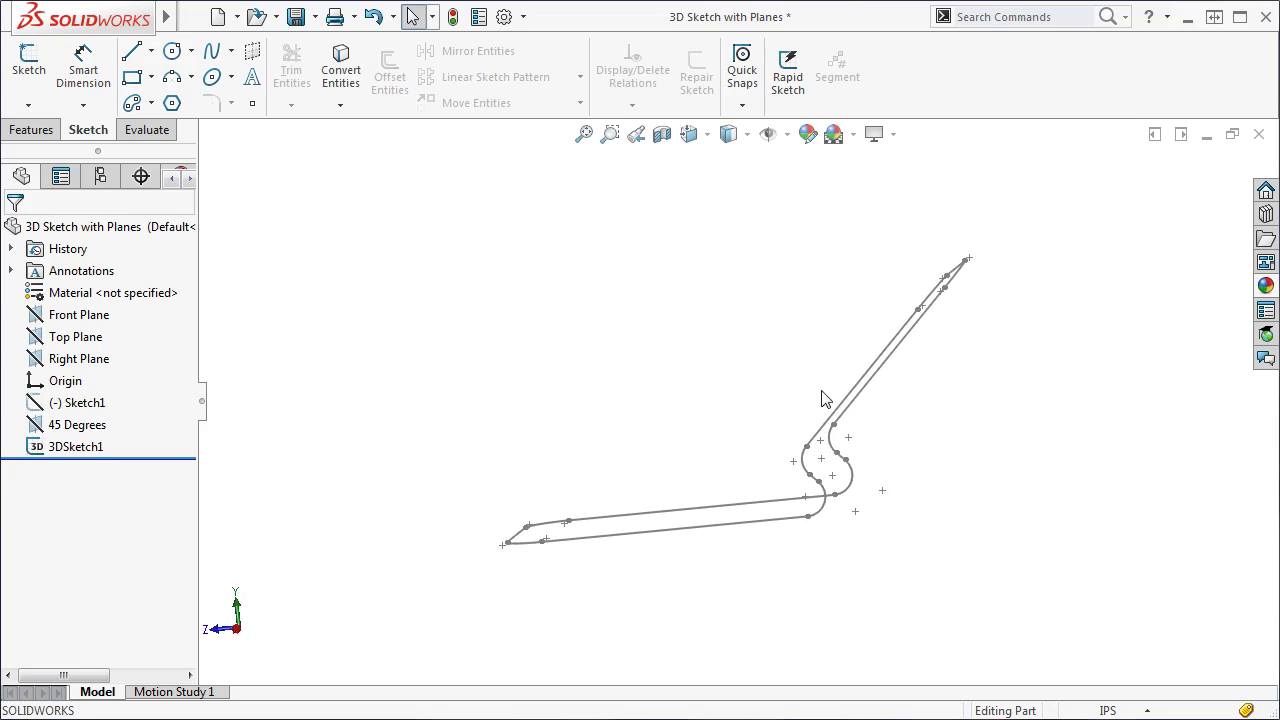
pyautogui.click(850, 398)
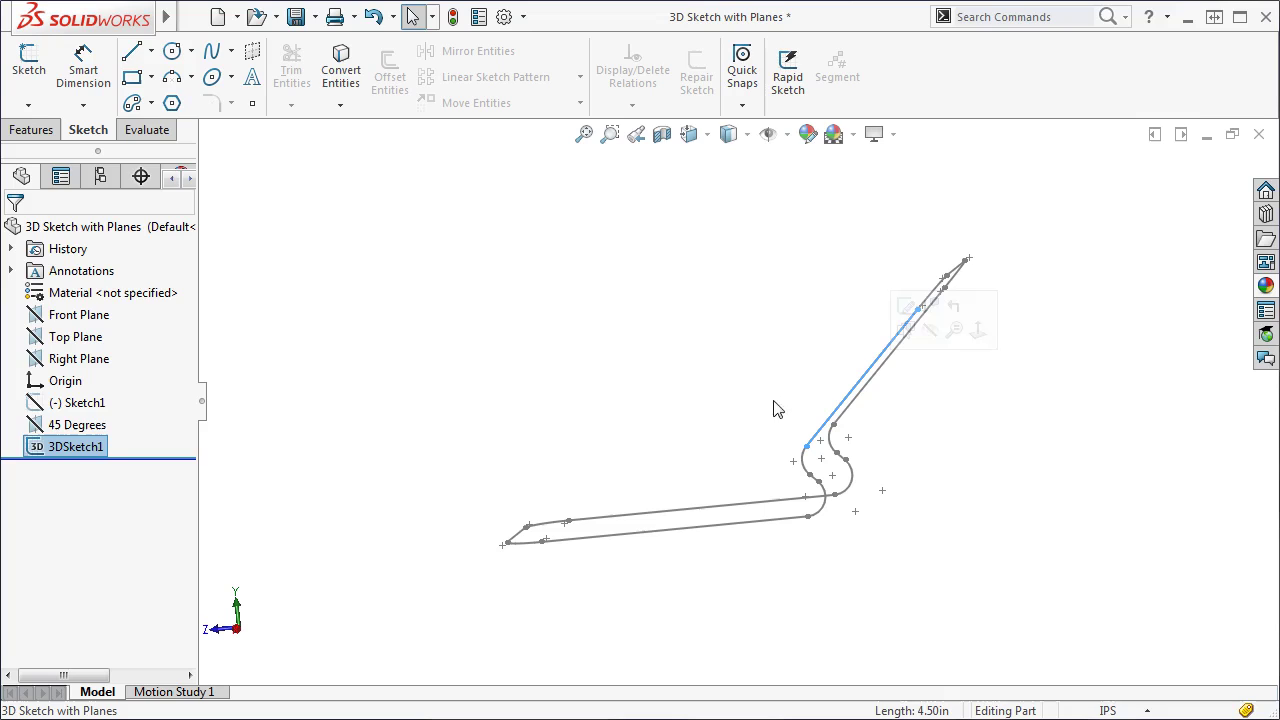
pyautogui.click(98, 336)
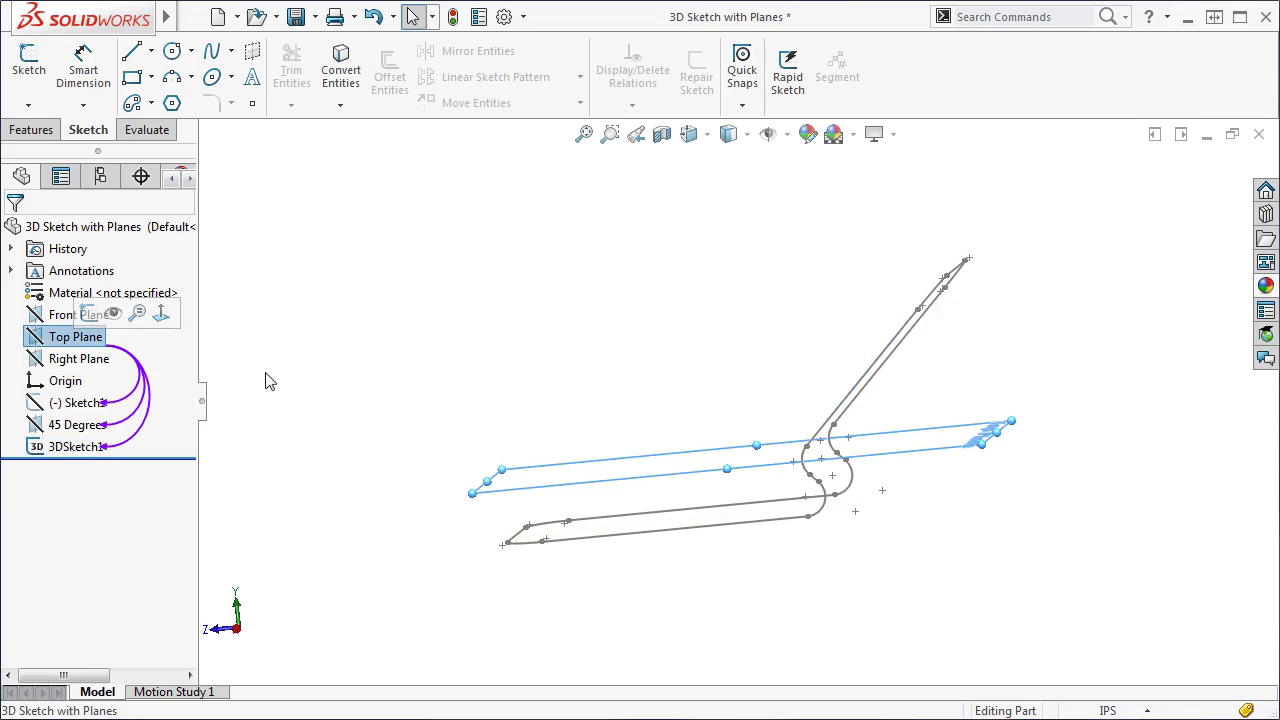
pyautogui.click(416, 419)
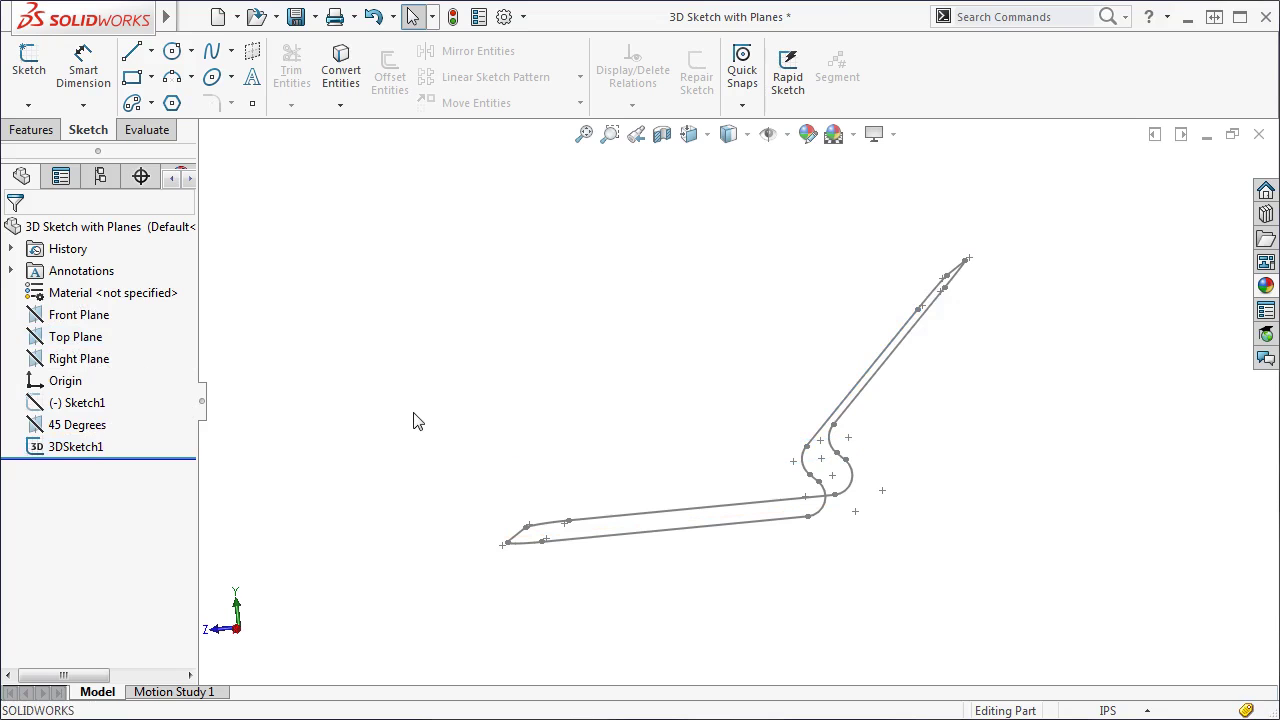
pyautogui.hotkey('ctrl', '7')
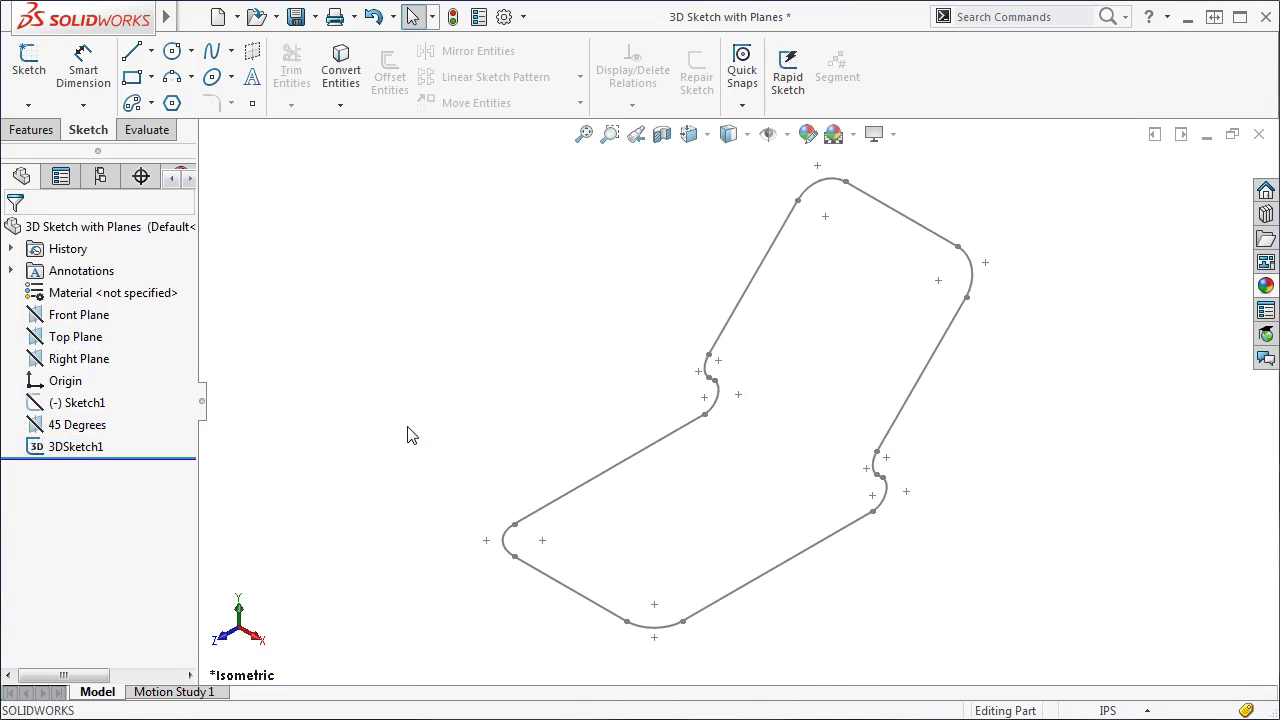
pyautogui.hotkey('ctrl', 'Tab')
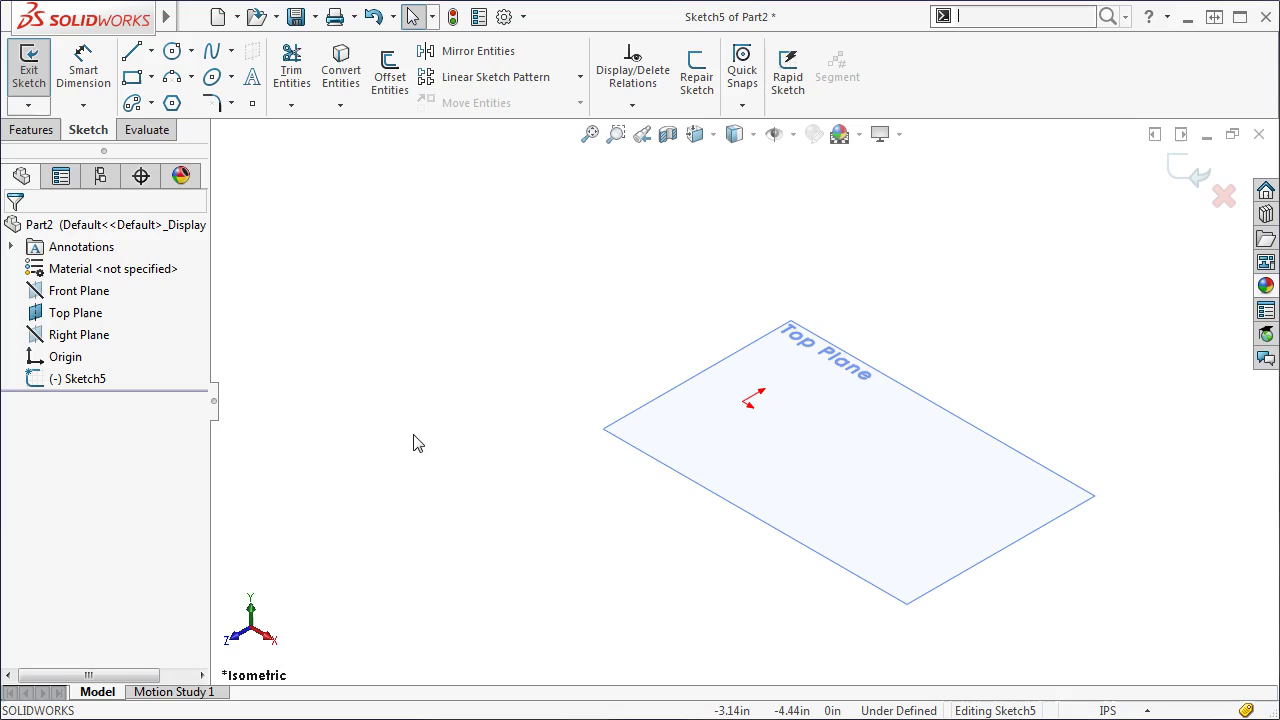
# Draw a single line of about 4.64 in from the origin across the Top Plane, then close Sketch5.
pyautogui.press('s')
pyautogui.click(459, 479)
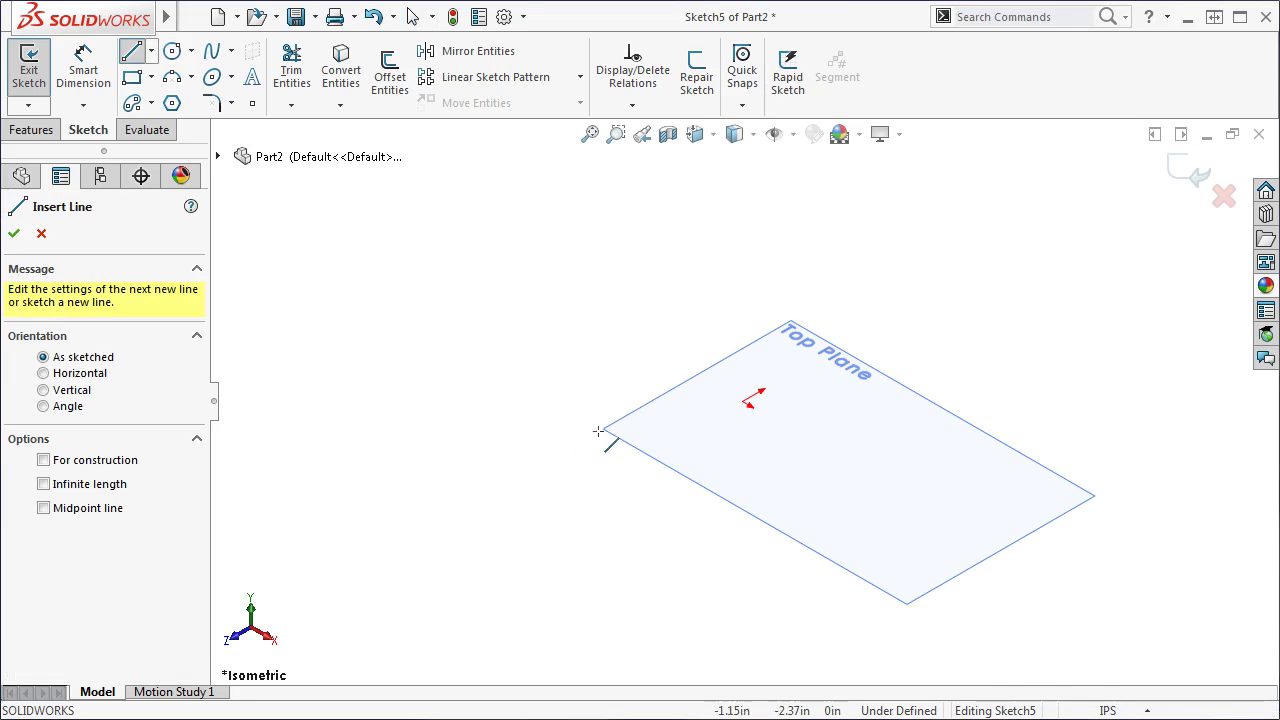
pyautogui.click(748, 400)
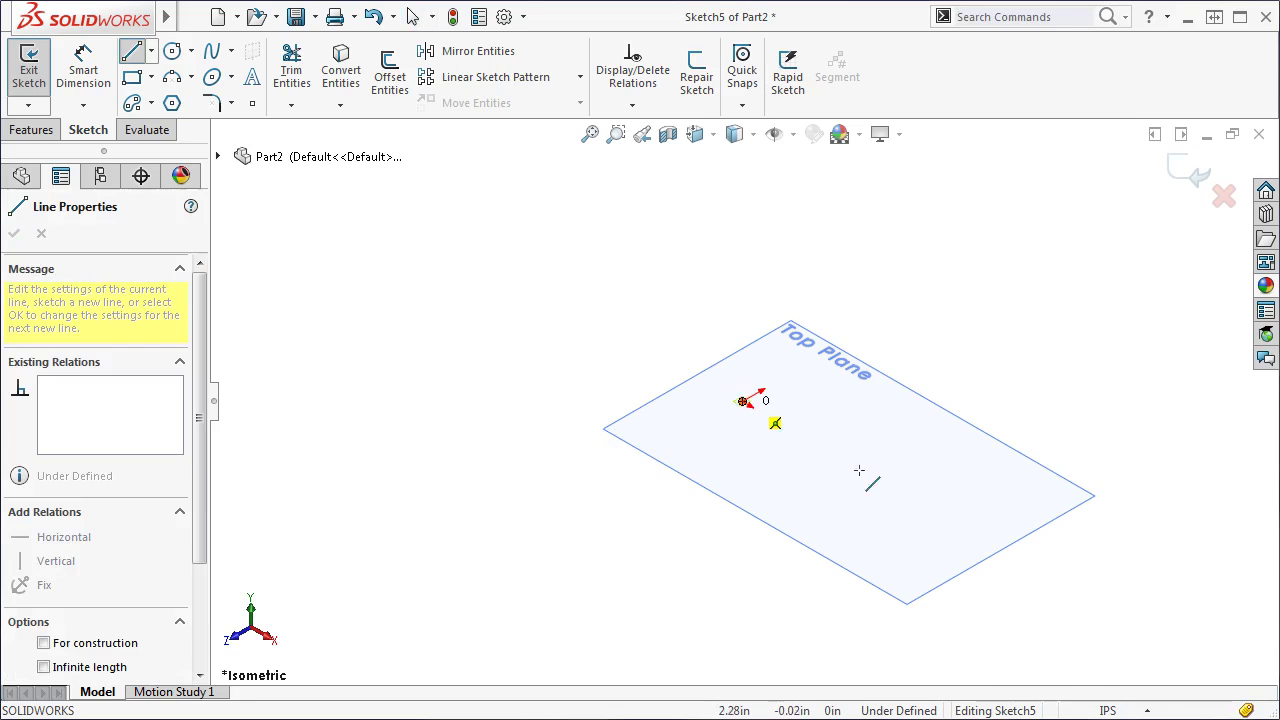
pyautogui.click(963, 530)
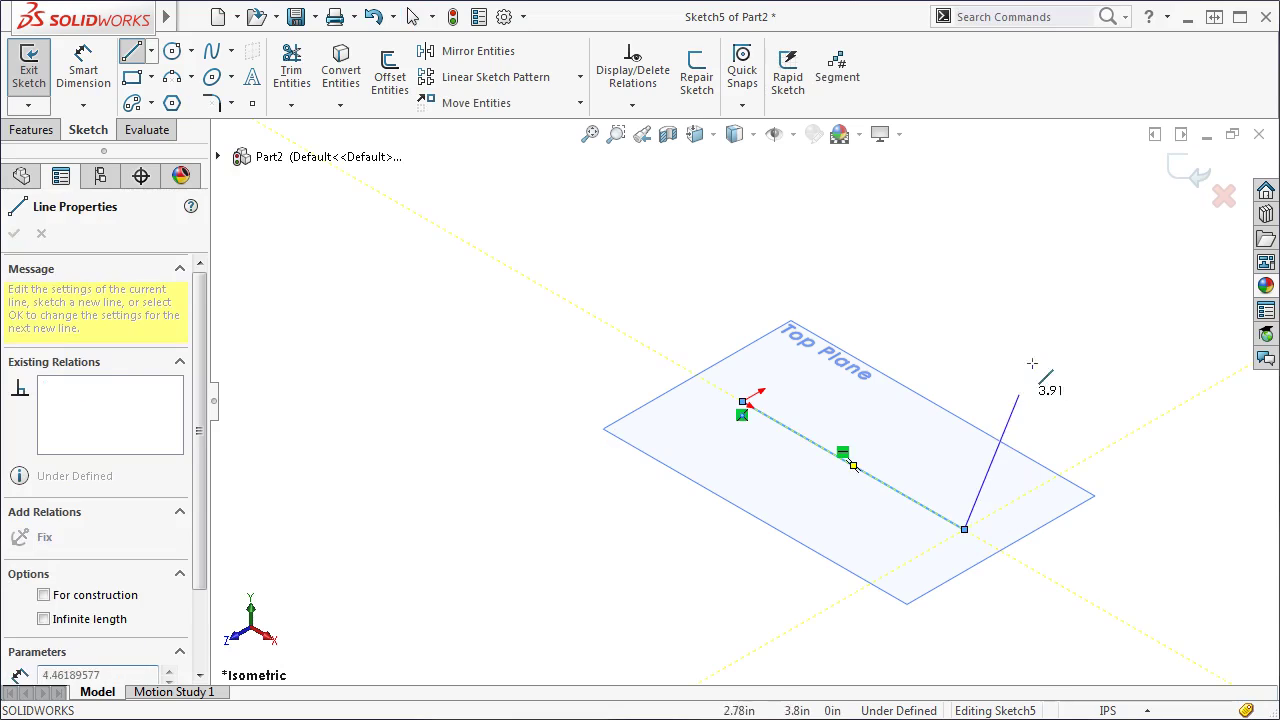
pyautogui.press('Escape')
pyautogui.click(1180, 170)
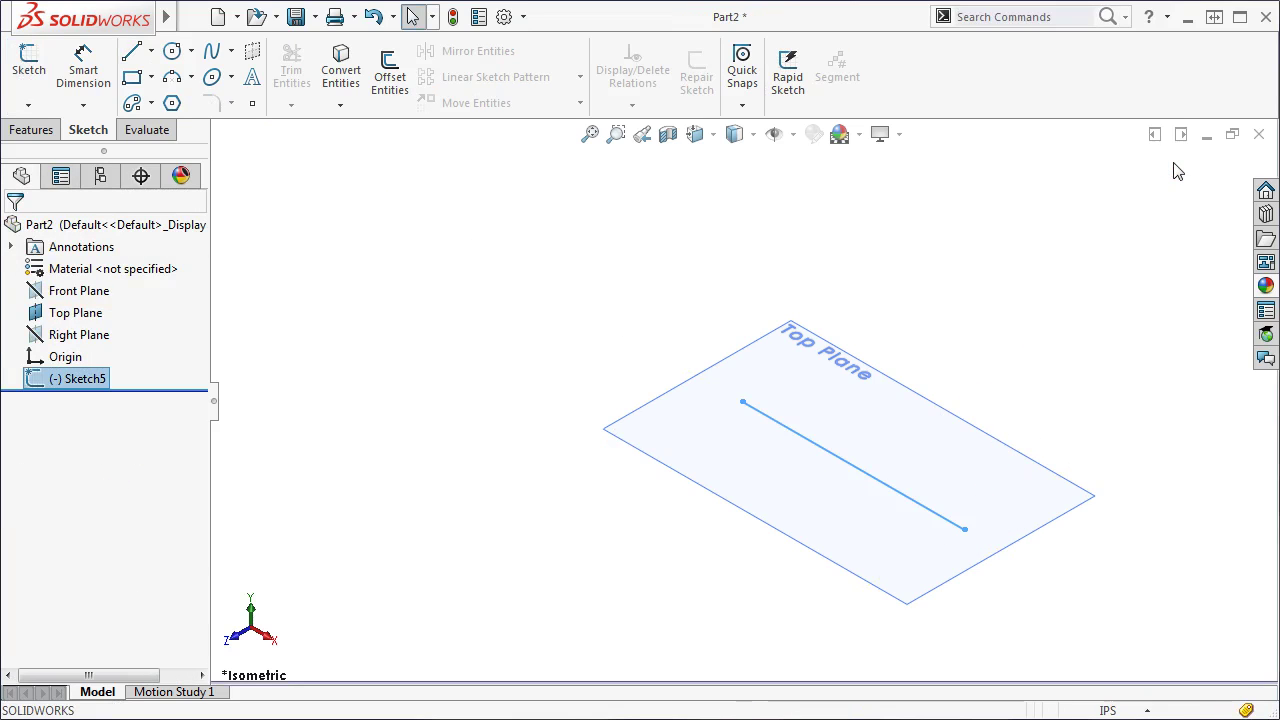
# Create a reference plane through the sketched line at 45° to the Top Plane.
pyautogui.click(38, 134)
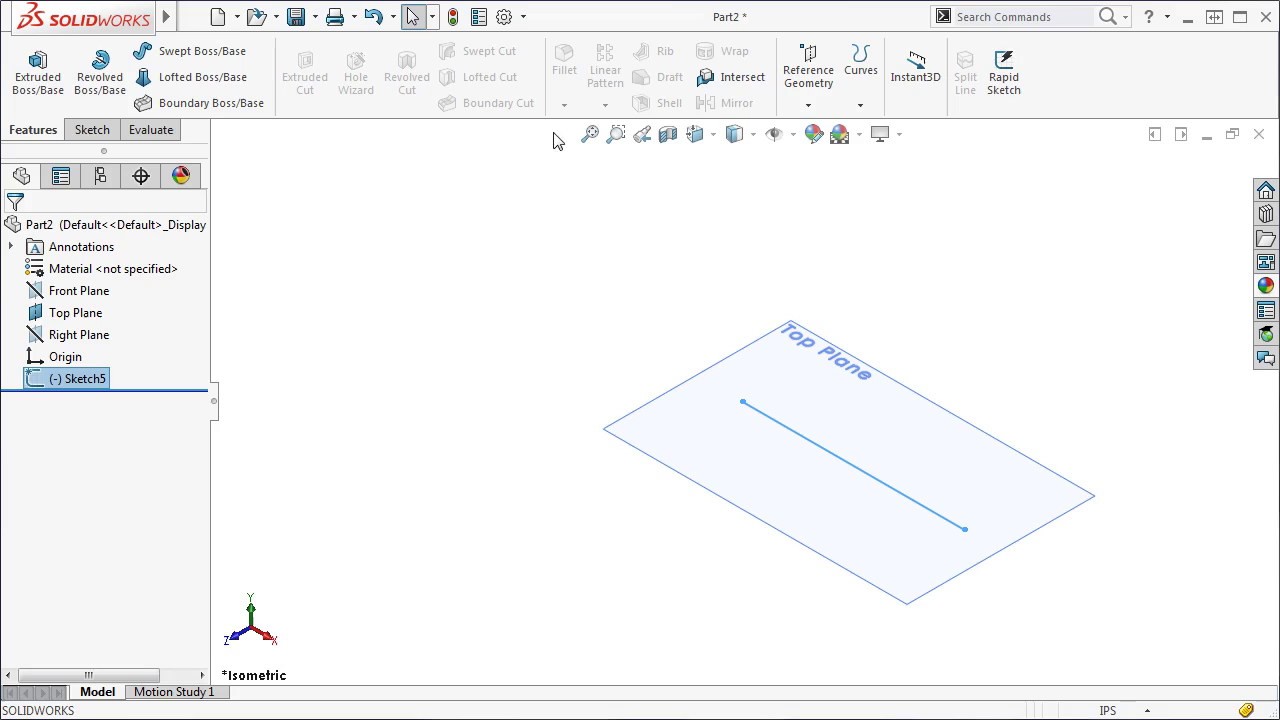
pyautogui.click(806, 104)
pyautogui.click(808, 132)
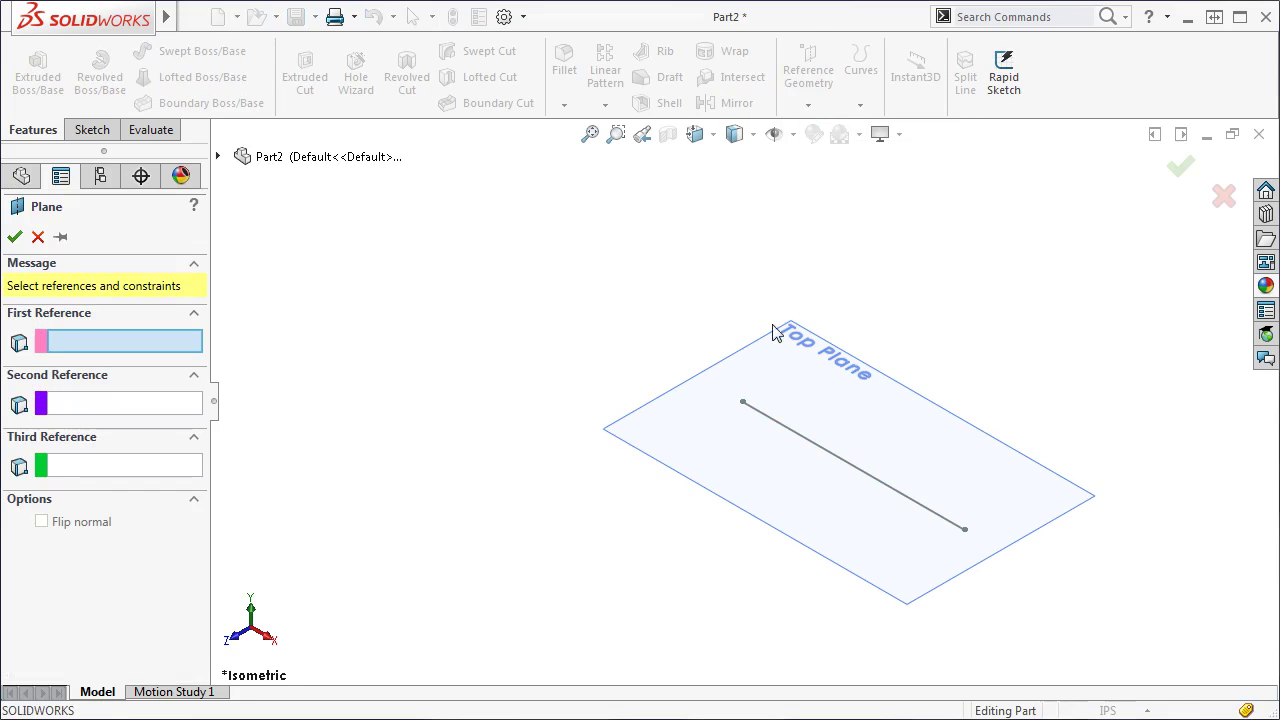
pyautogui.click(782, 362)
pyautogui.click(795, 438)
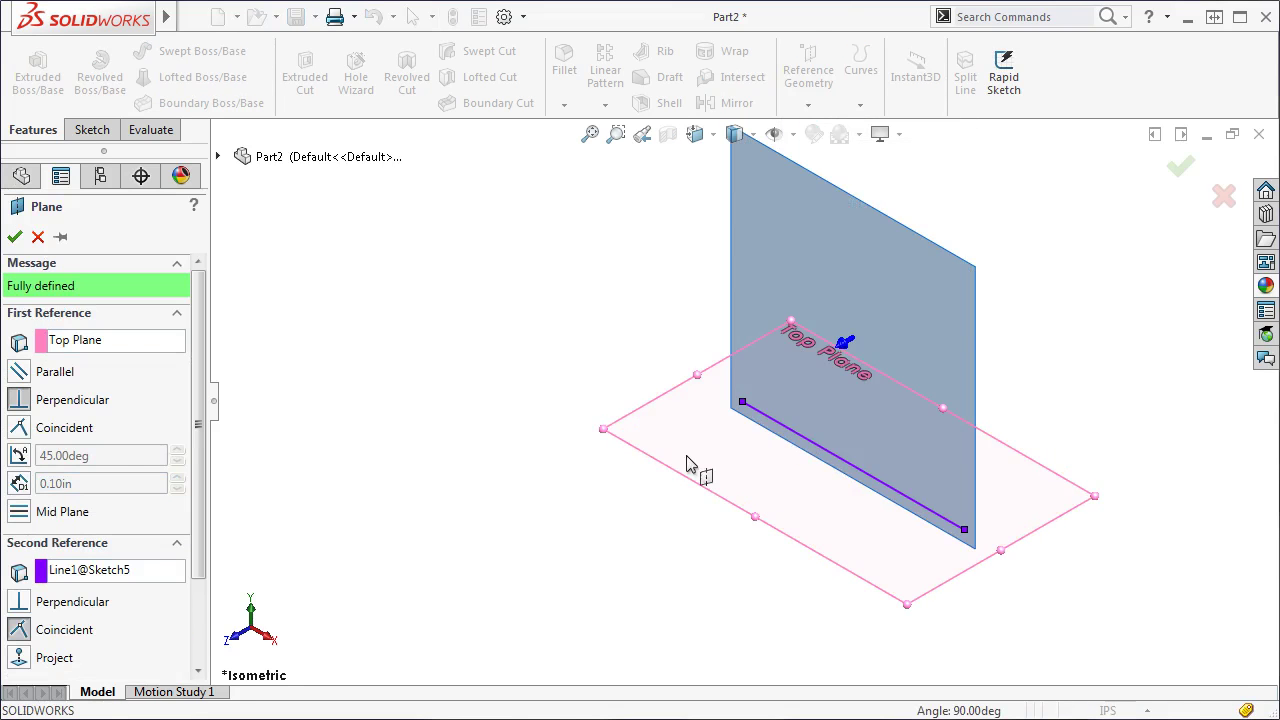
pyautogui.click(19, 455)
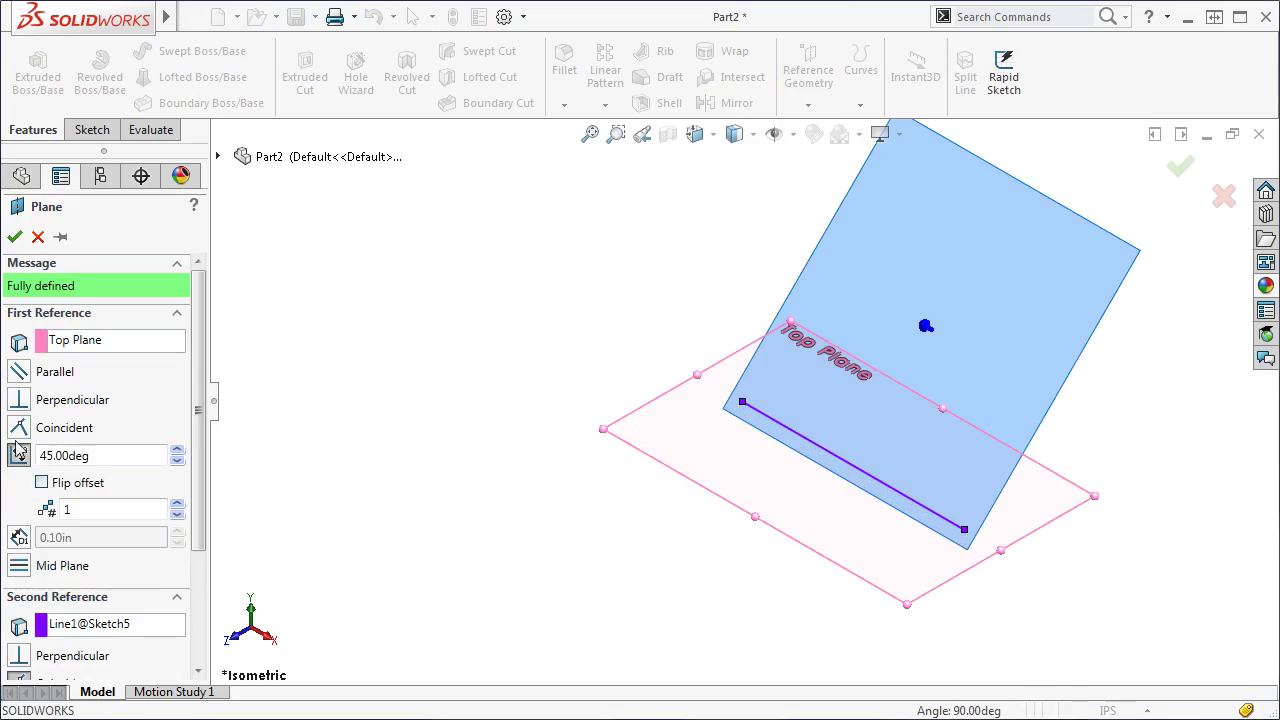
pyautogui.click(15, 237)
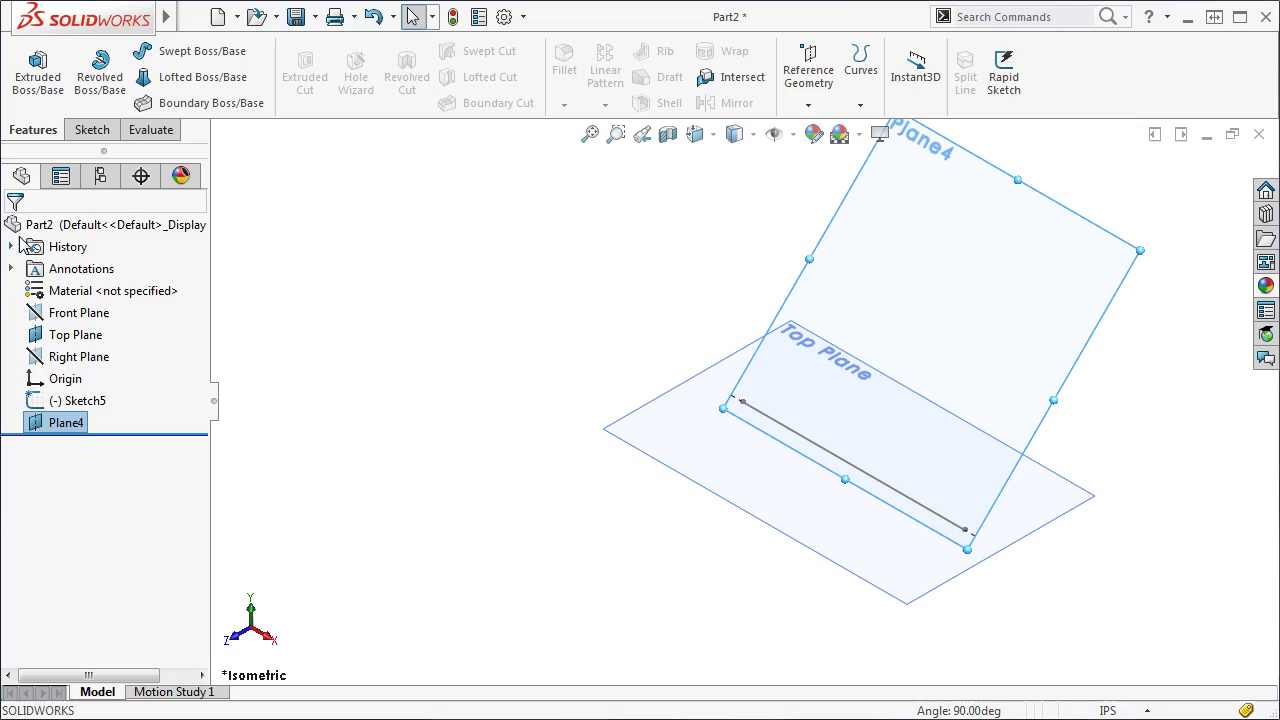
# Rename the new Plane4 to '45 Degrees'.
pyautogui.click(302, 407)
pyautogui.press('f')
pyautogui.click(70, 423)
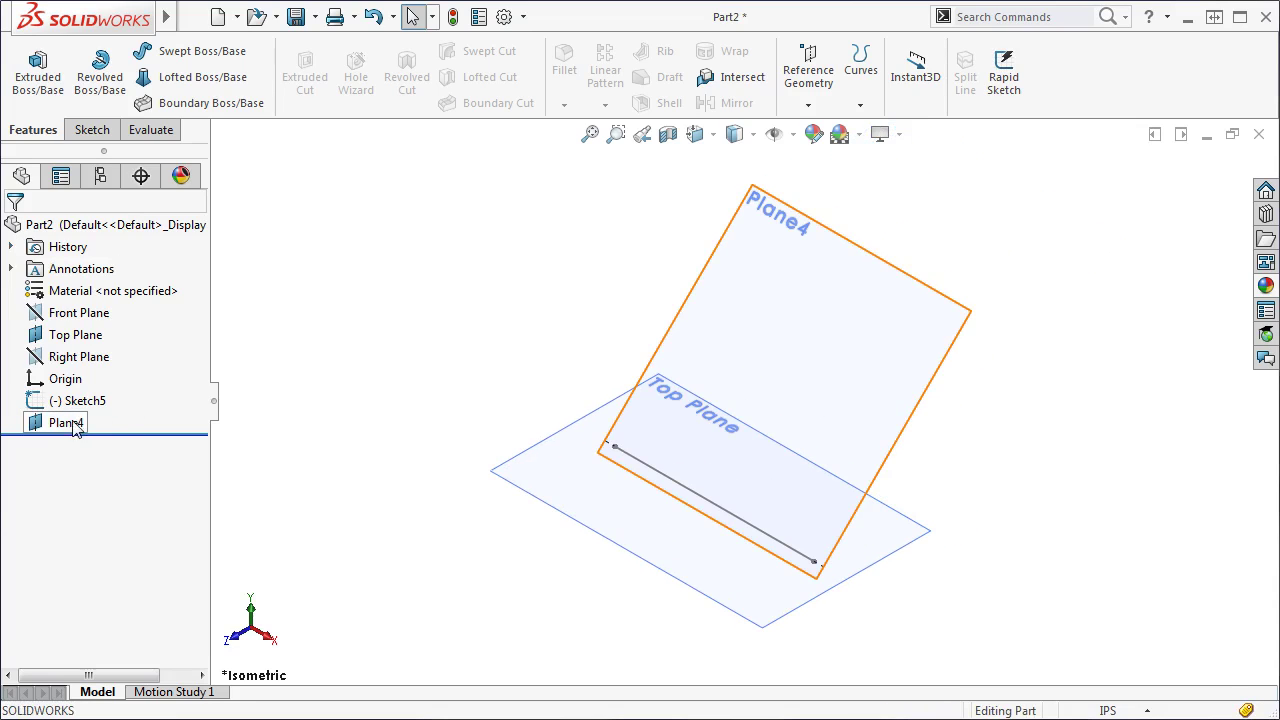
pyautogui.click(65, 424)
pyautogui.write('45')
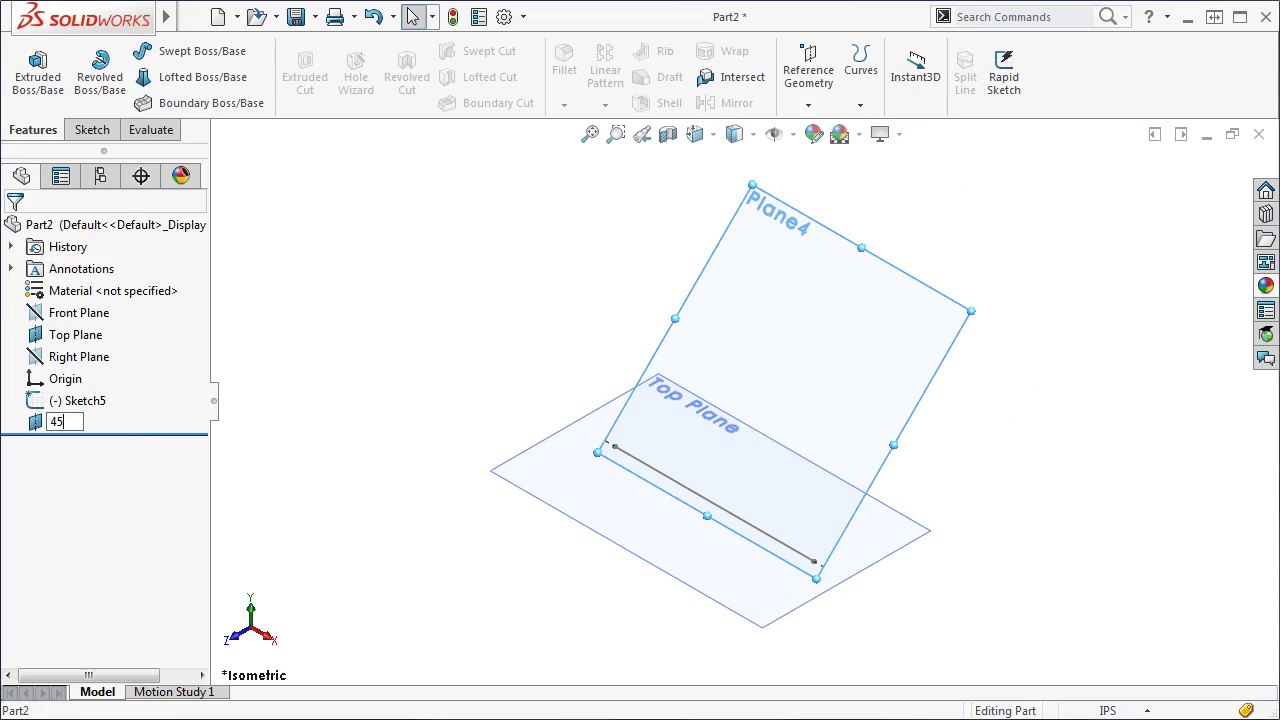
pyautogui.write(' Degrees')
pyautogui.press('Return')
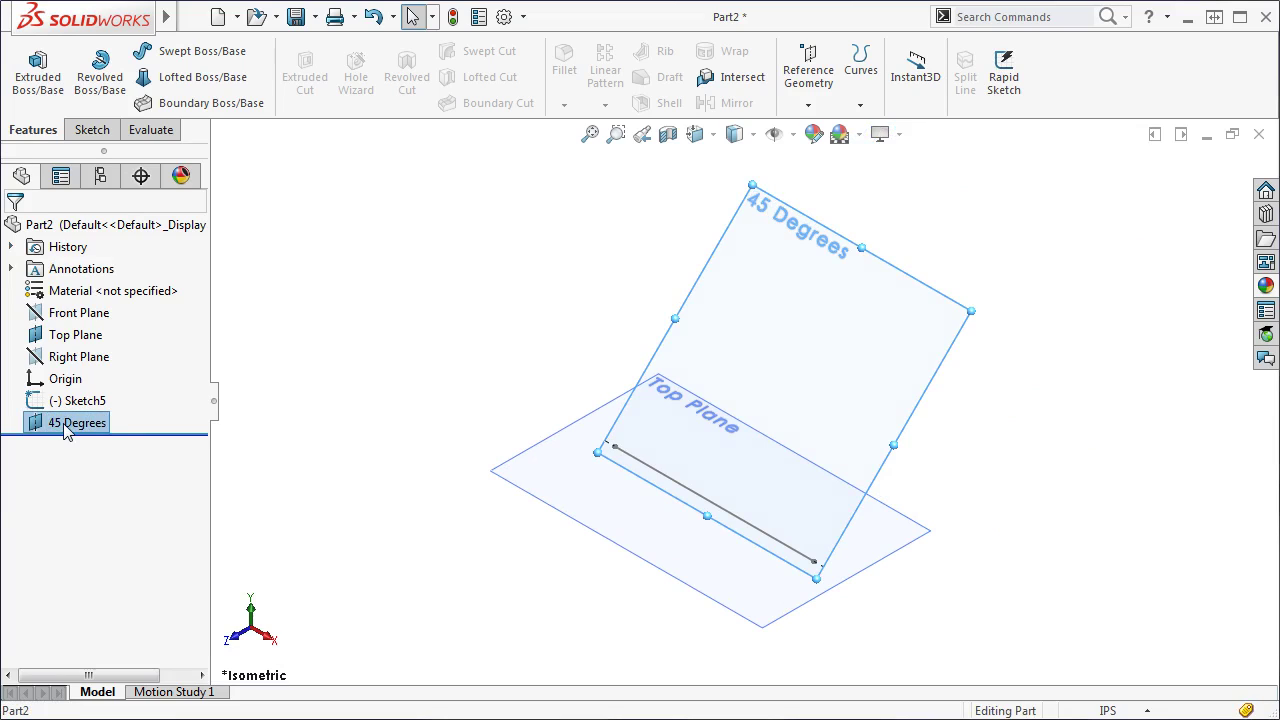
# Open a new 3D sketch, 3DSketch4, leaving the Line tool cancelled.
pyautogui.click(86, 133)
pyautogui.click(28, 104)
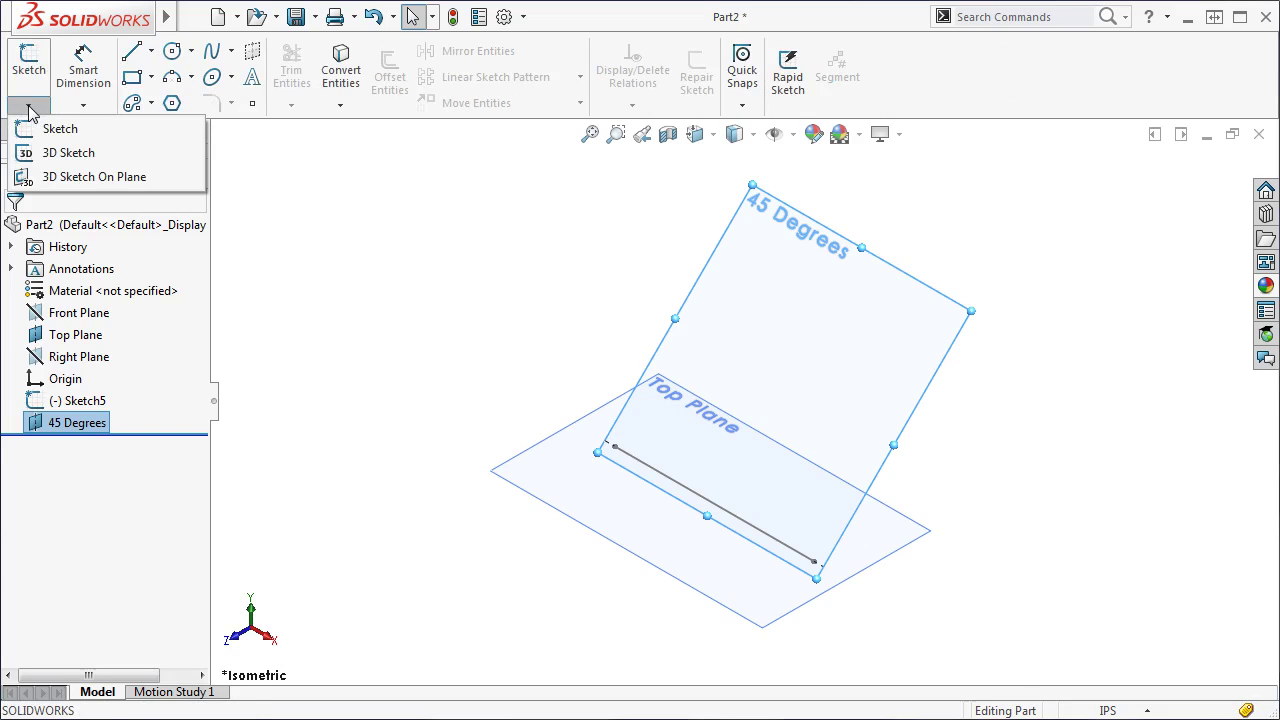
pyautogui.click(68, 153)
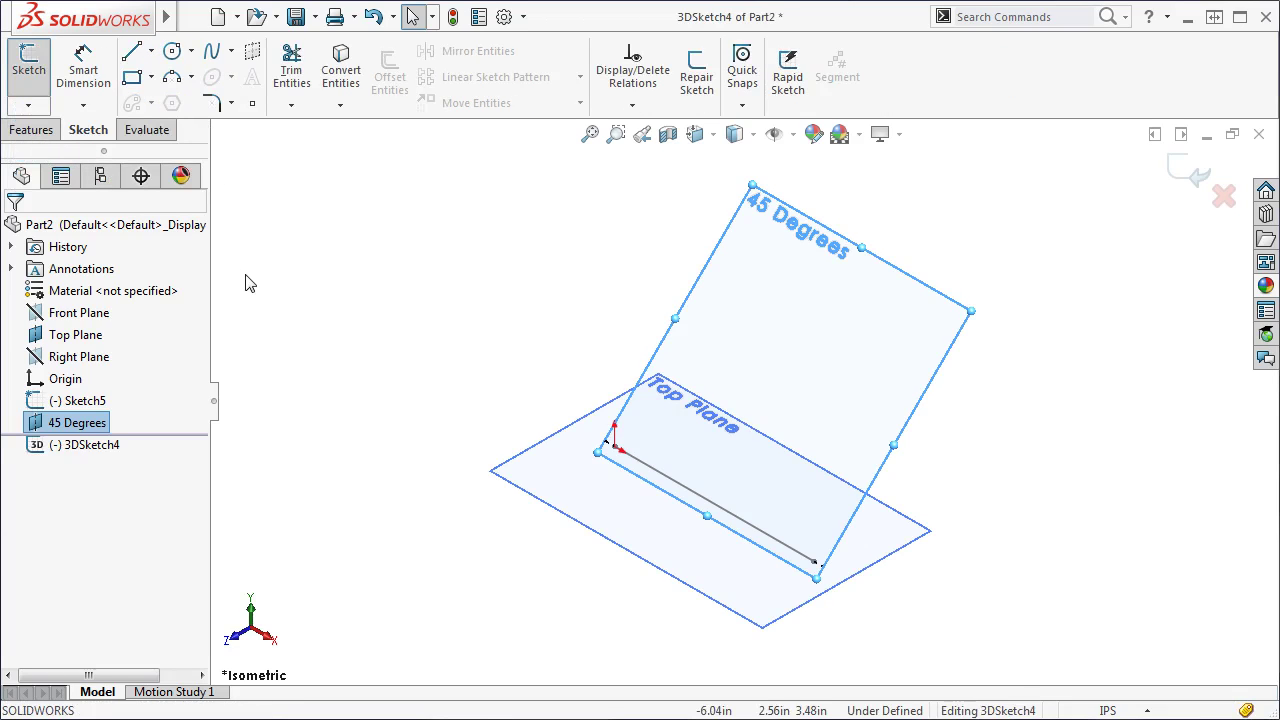
pyautogui.press('Escape')
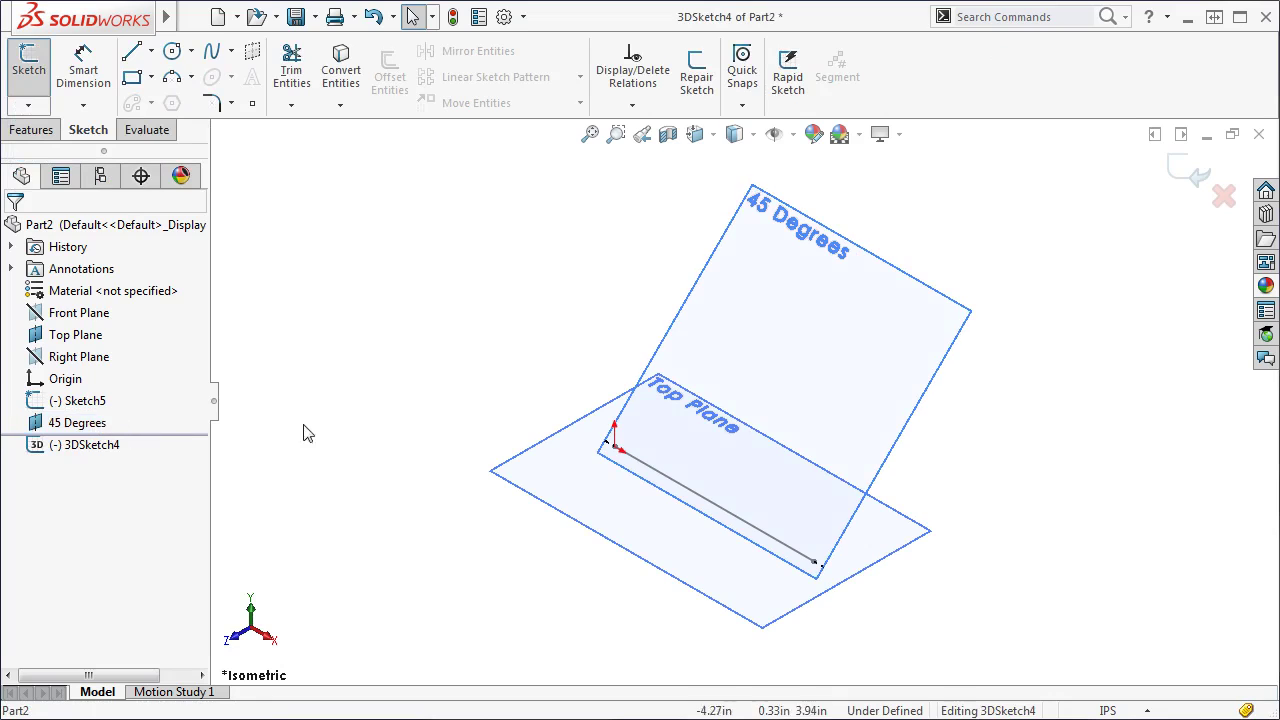
pyautogui.press('s')
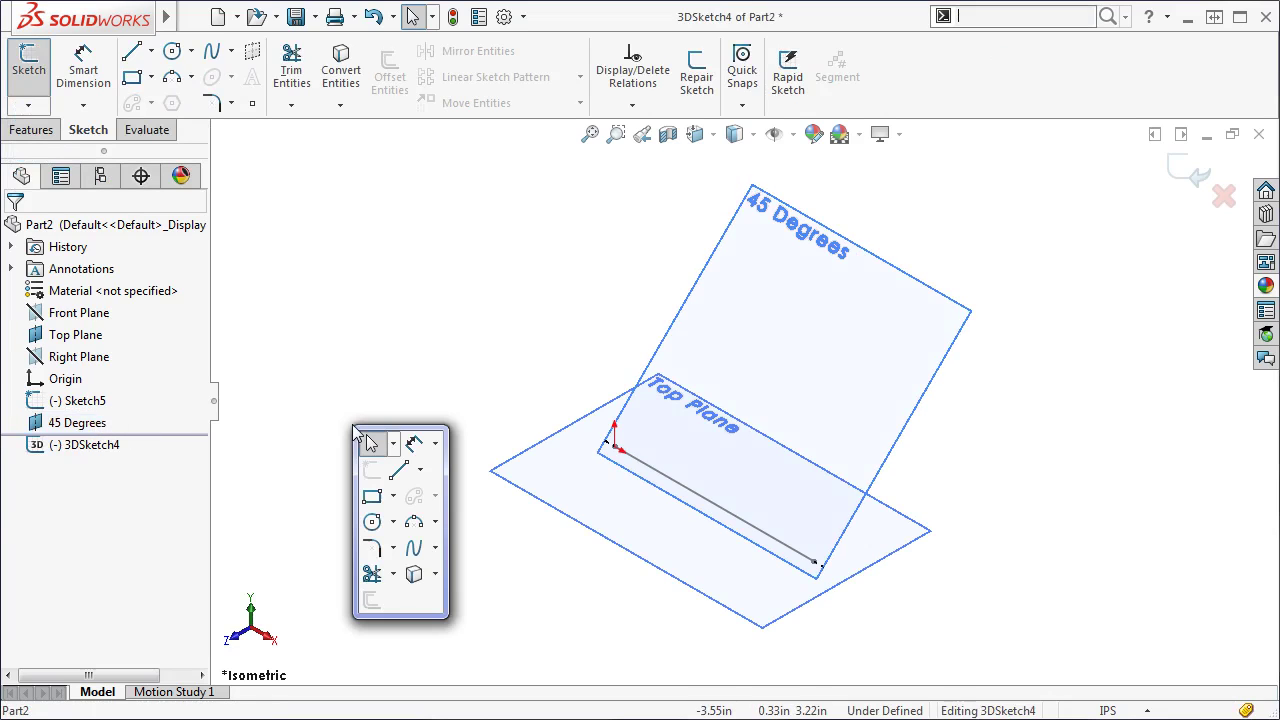
pyautogui.click(401, 470)
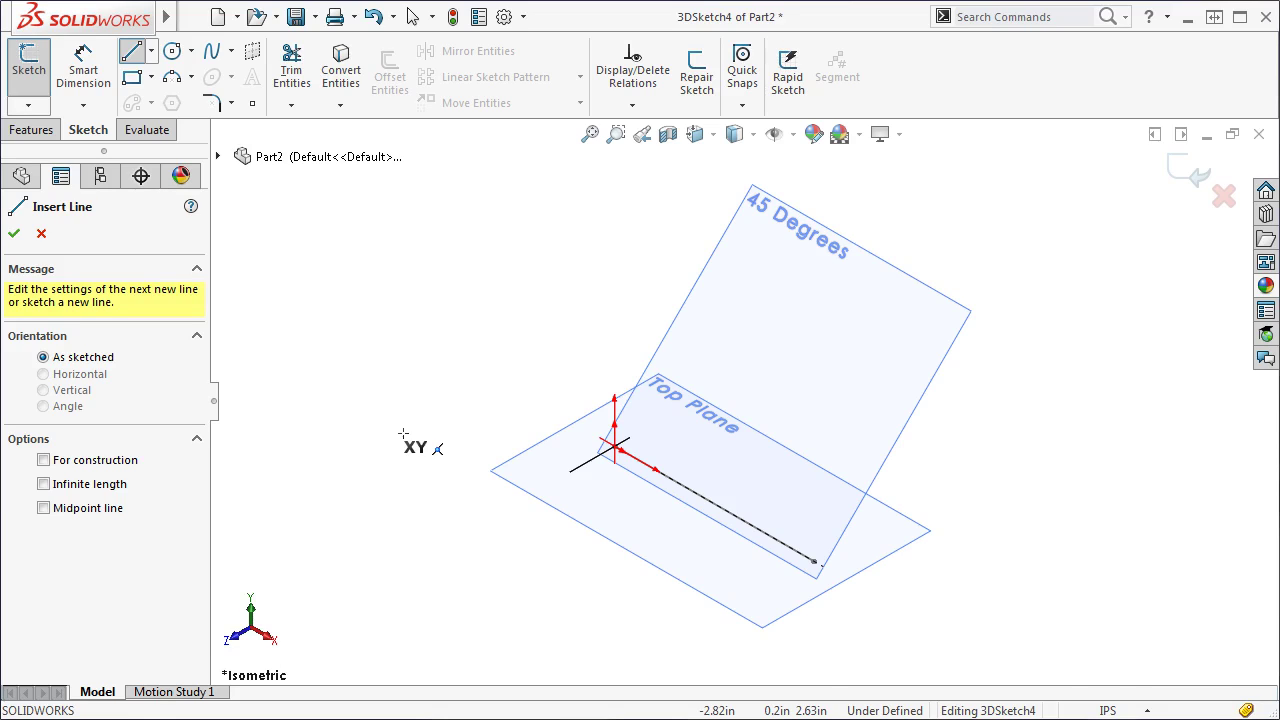
pyautogui.press('Escape')
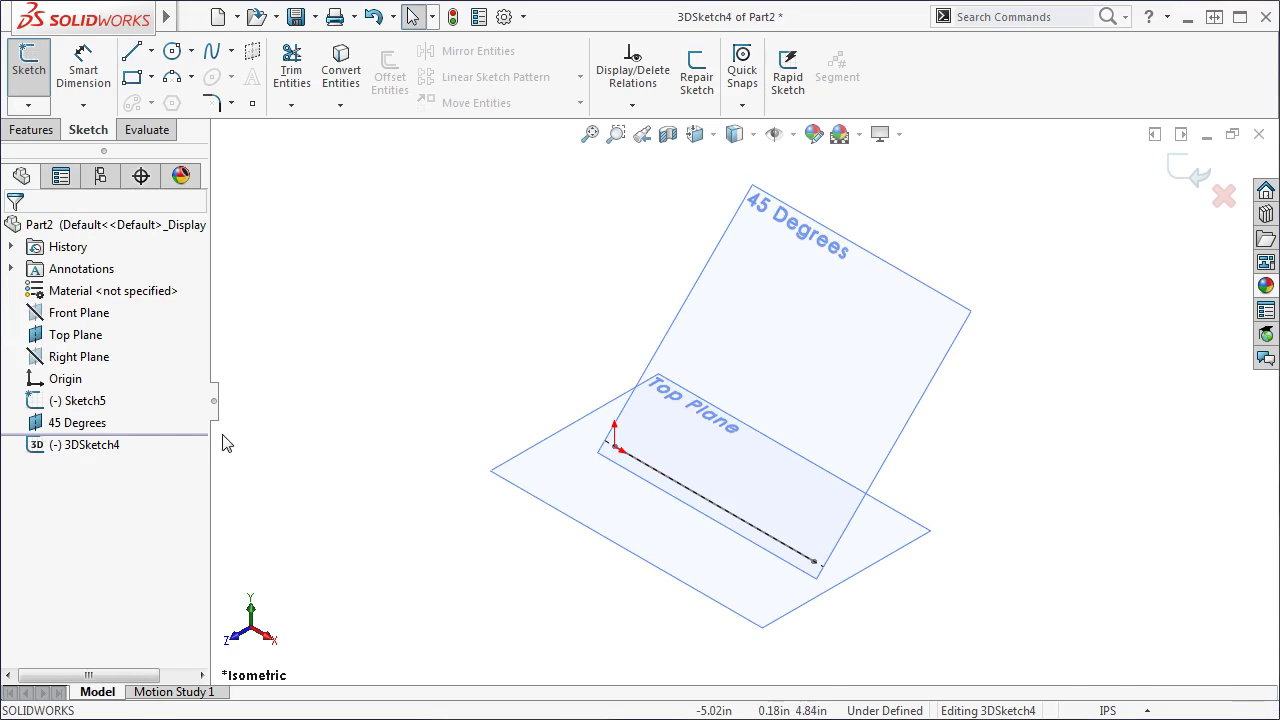
# Pick the 45 Degrees plane as the drawing plane and start a line on it.
pyautogui.click(99, 425)
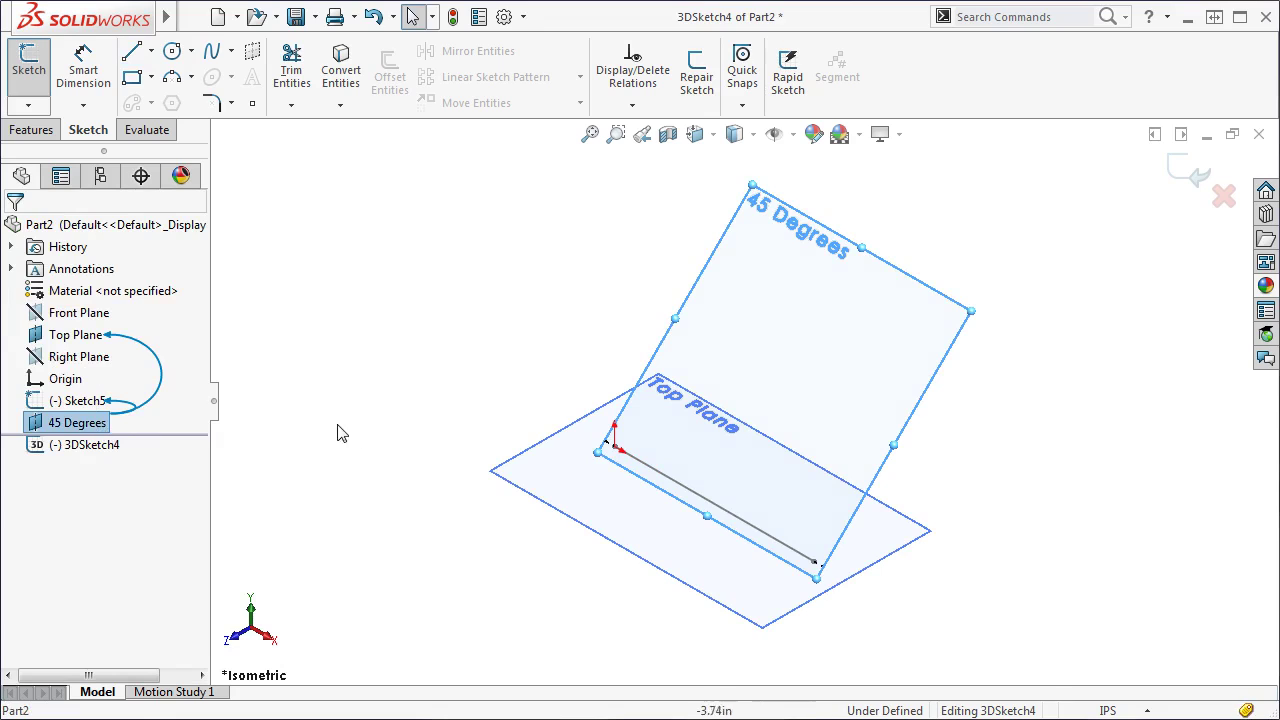
pyautogui.click(374, 437)
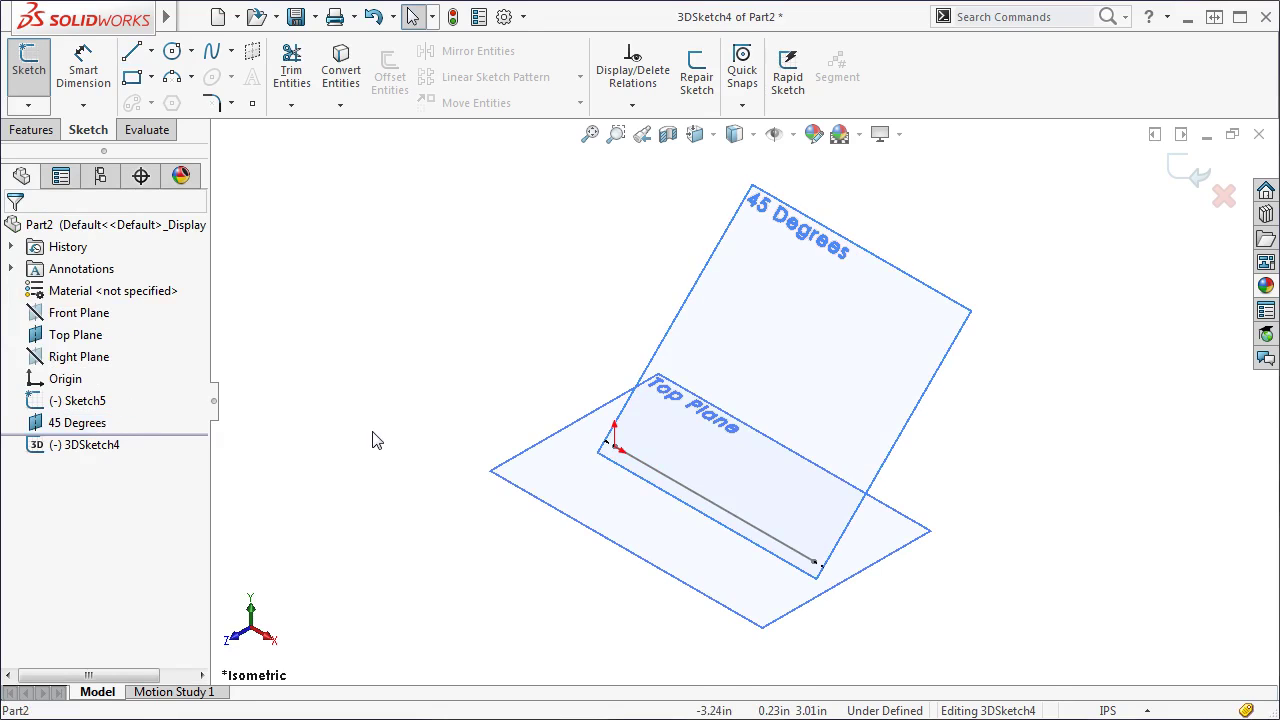
pyautogui.click(766, 385)
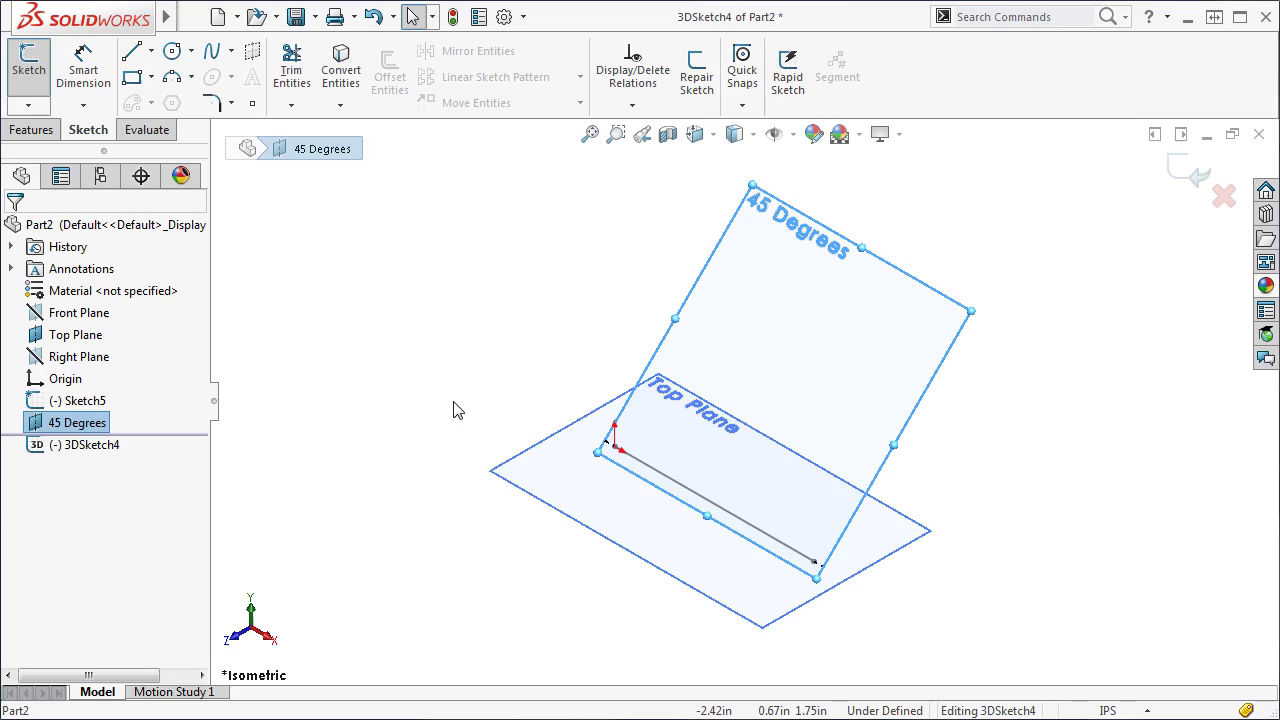
pyautogui.press('s')
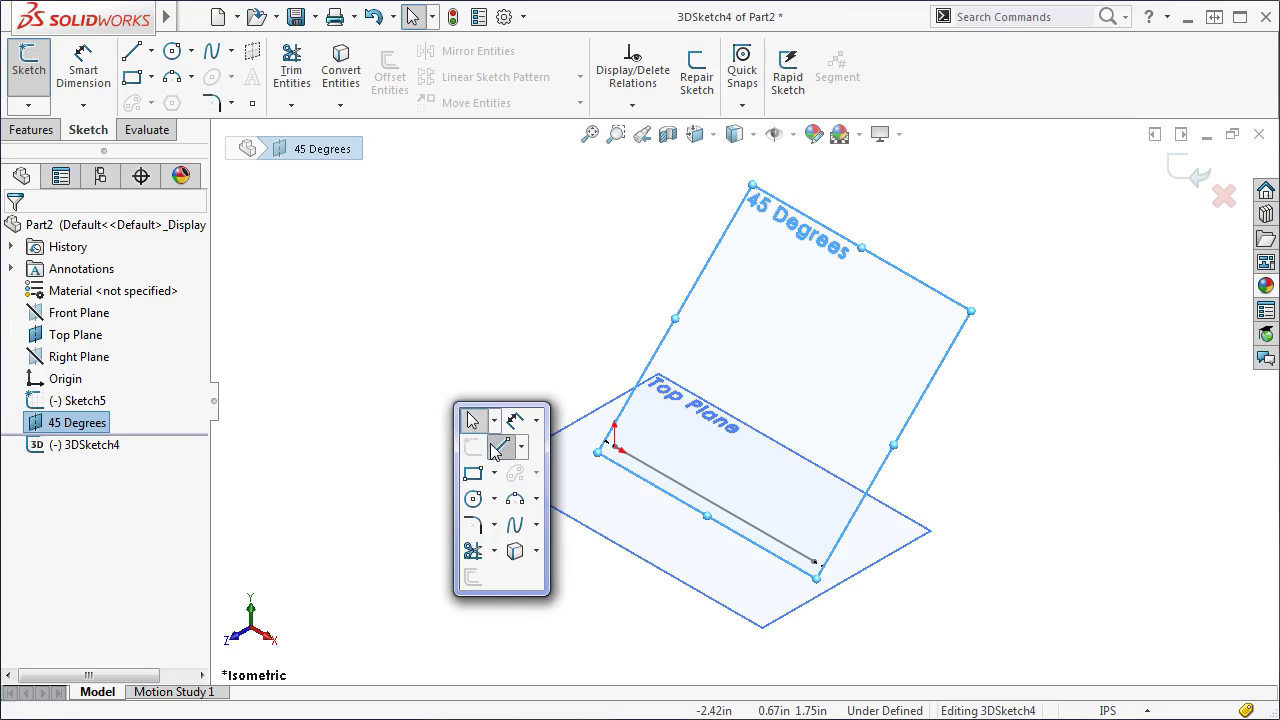
pyautogui.click(497, 455)
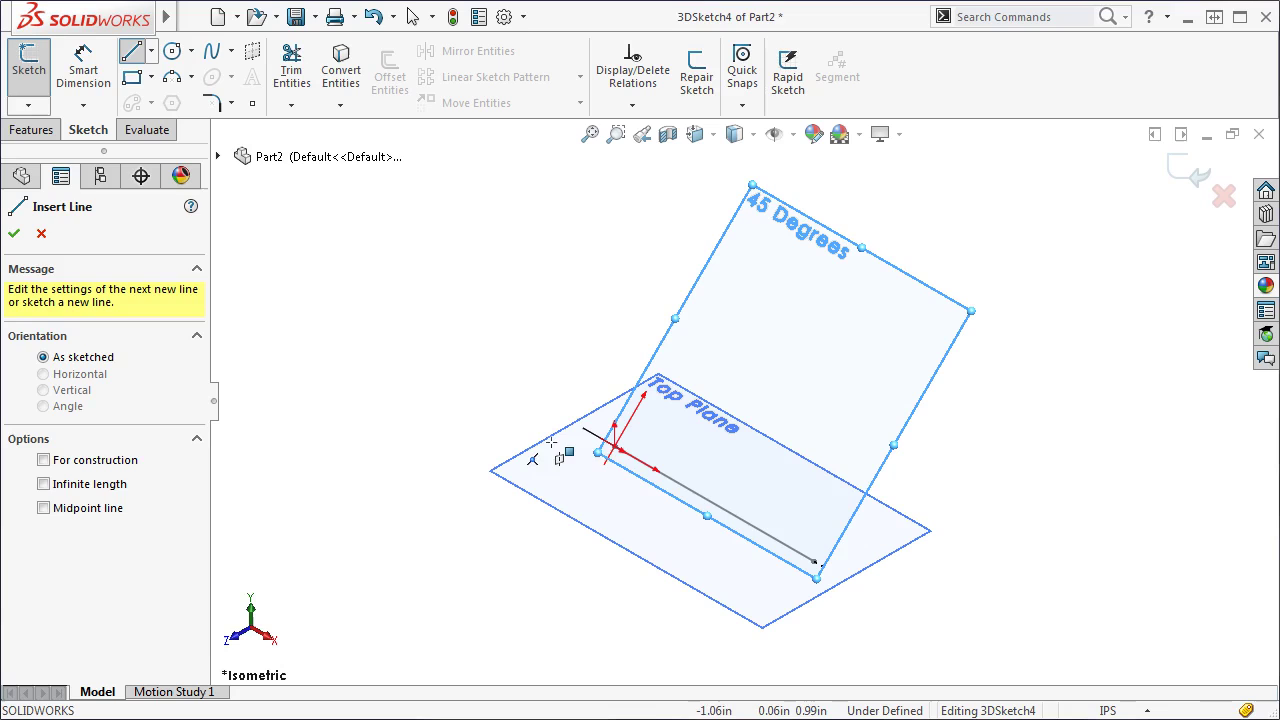
# Draw three connected lines from the origin: up the 45 Degrees plane, across the top, and down.
pyautogui.click(612, 456)
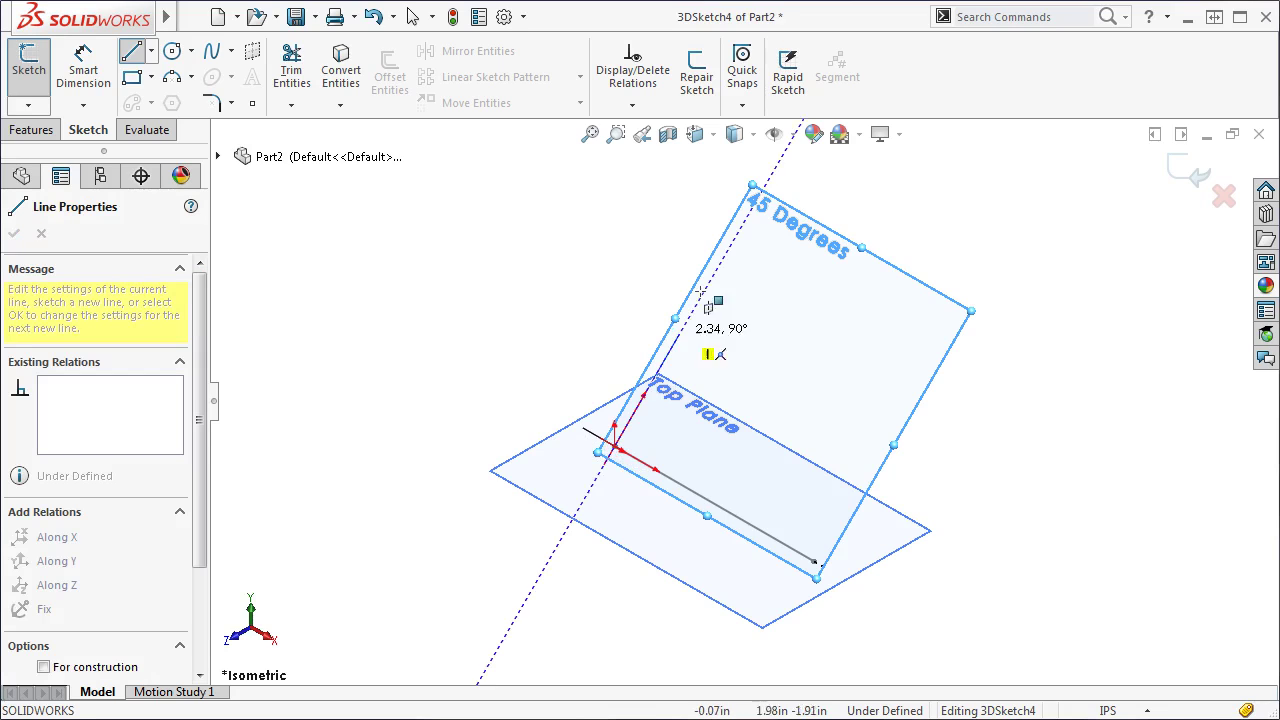
pyautogui.click(781, 158)
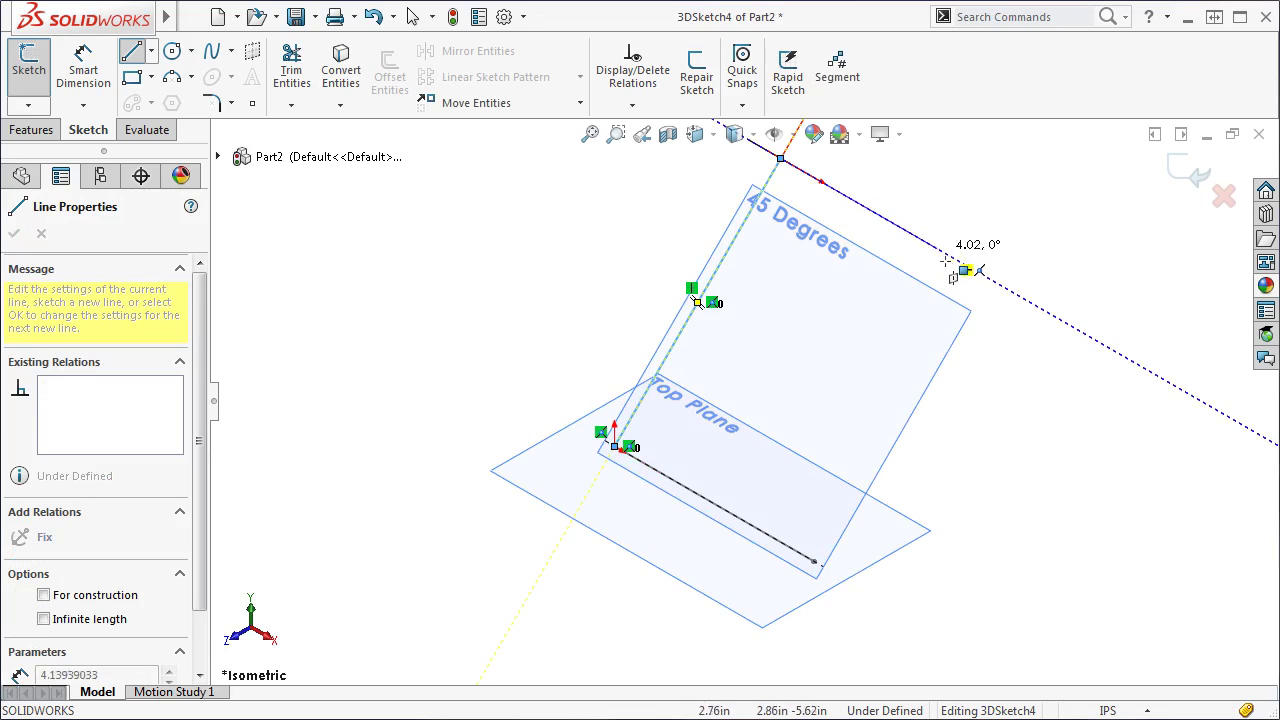
pyautogui.click(1014, 293)
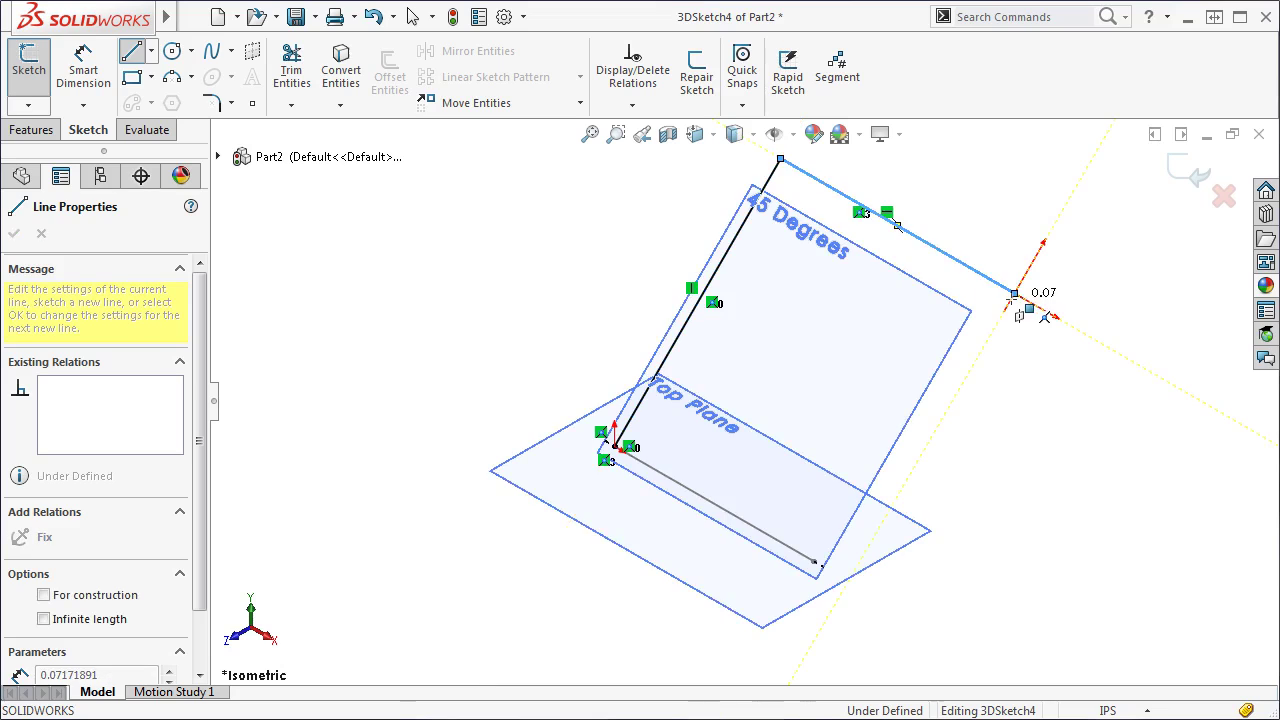
pyautogui.click(848, 581)
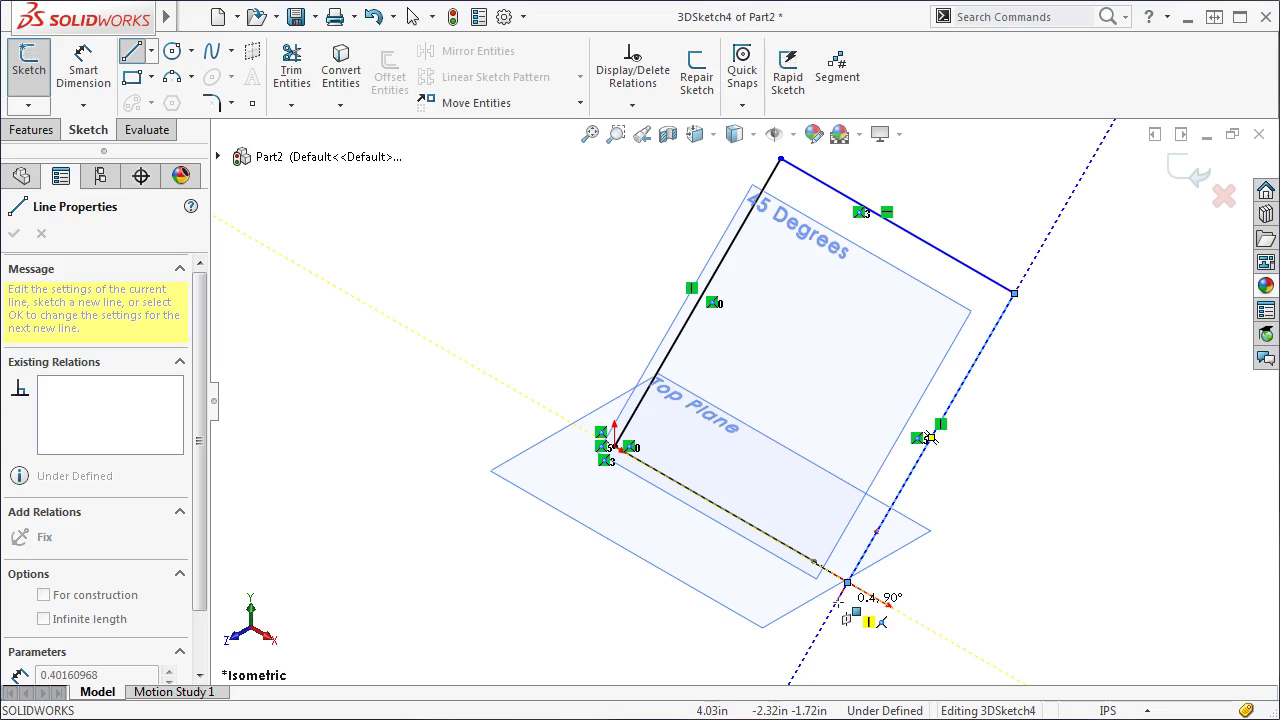
pyautogui.press('Escape')
# Add a short line, about 2.08 in, running out from the origin.
pyautogui.moveTo(837, 606)
pyautogui.mouseDown(button='middle')
pyautogui.moveTo(762, 507)
pyautogui.moveTo(770, 530)
pyautogui.mouseUp(button='middle')
pyautogui.press('l')
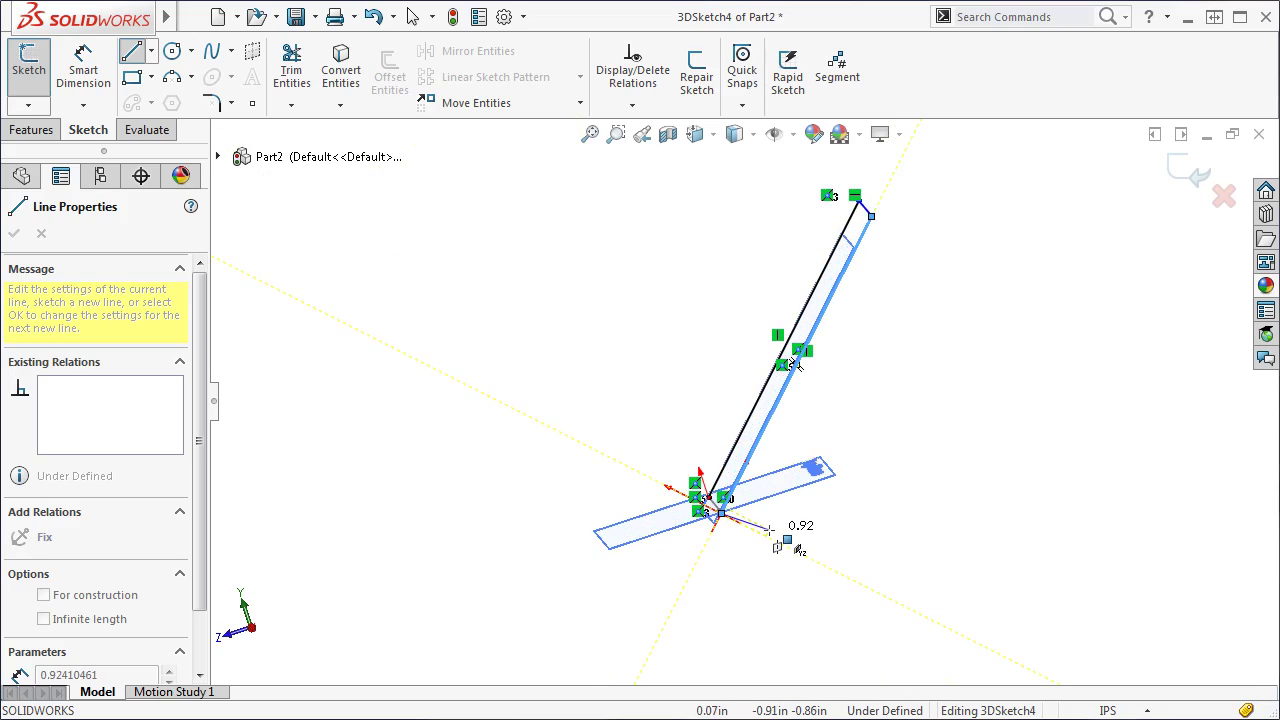
pyautogui.click(822, 566)
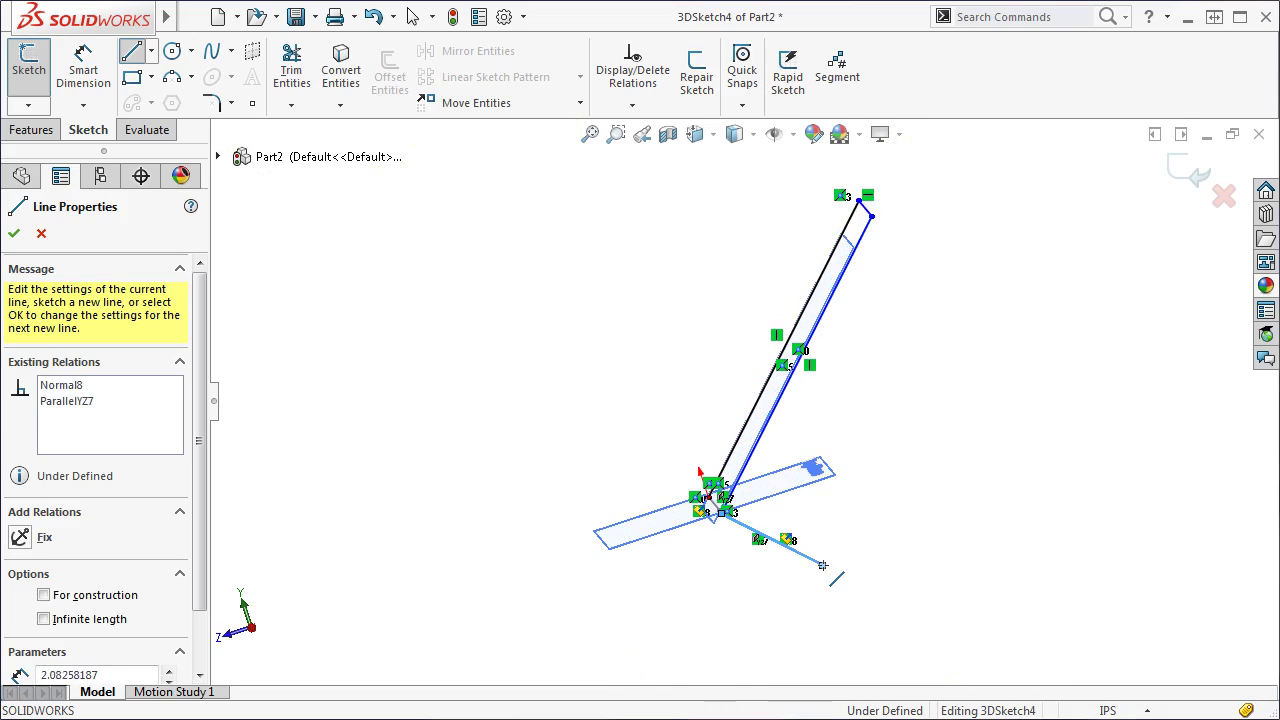
pyautogui.press('Escape')
pyautogui.press('Escape')
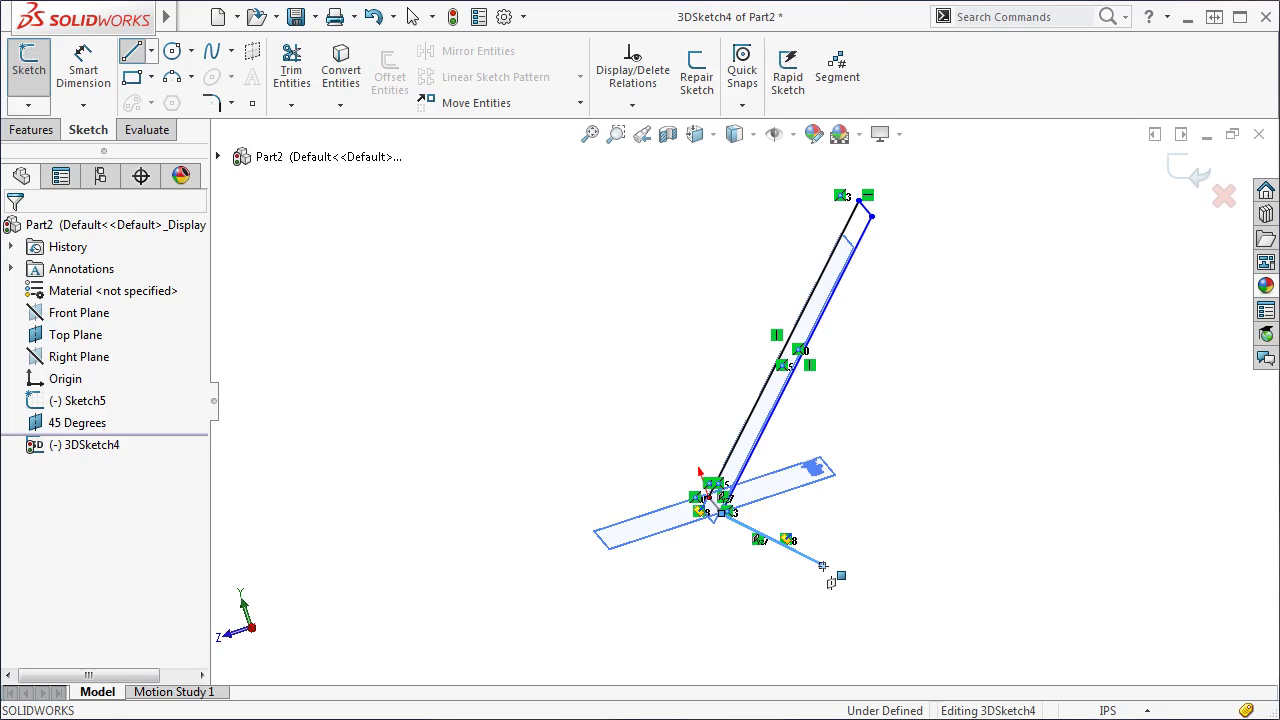
# Start the loop with a line along Z from the end of the short line.
pyautogui.press('Escape')
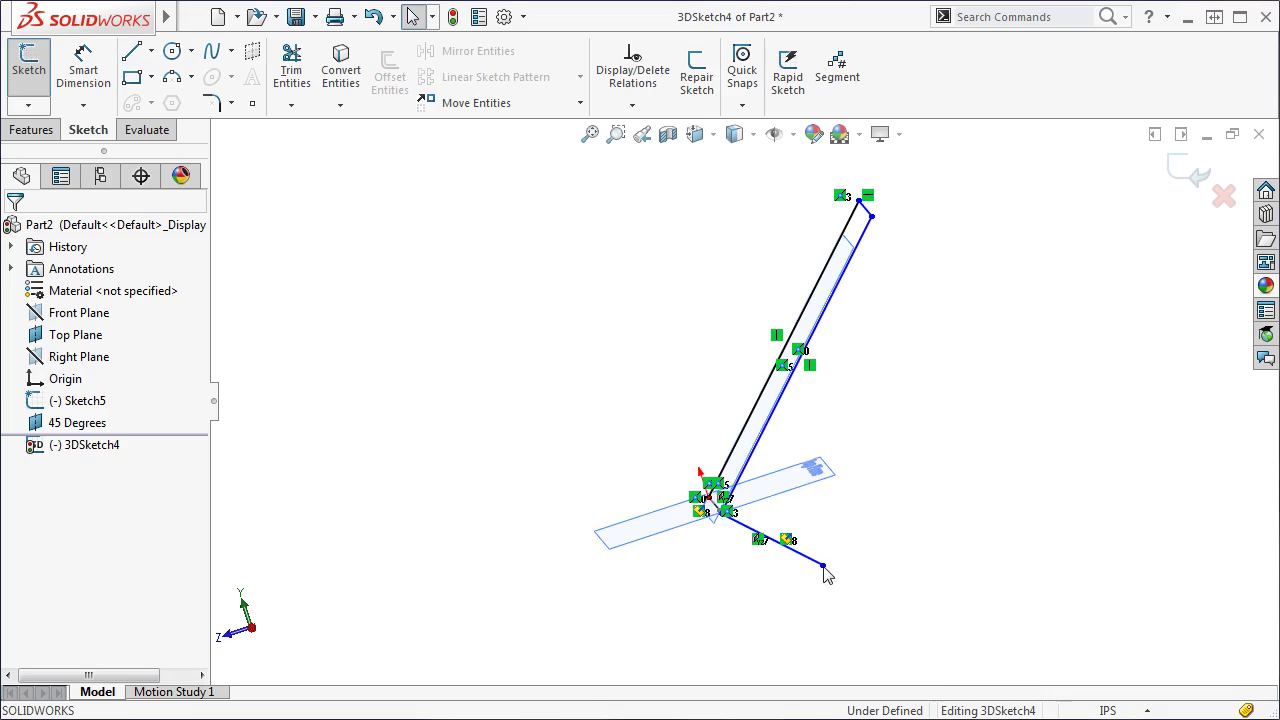
pyautogui.hotkey('ctrl', '4')
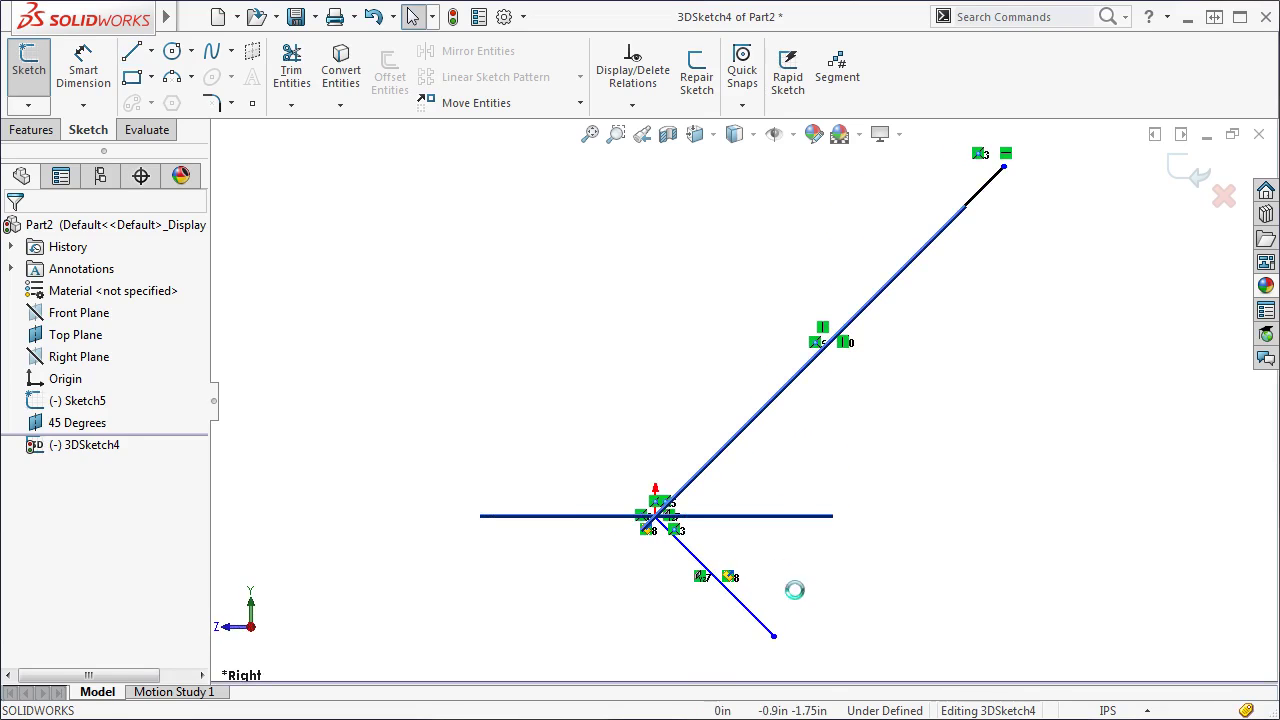
pyautogui.press('z')
pyautogui.press('z')
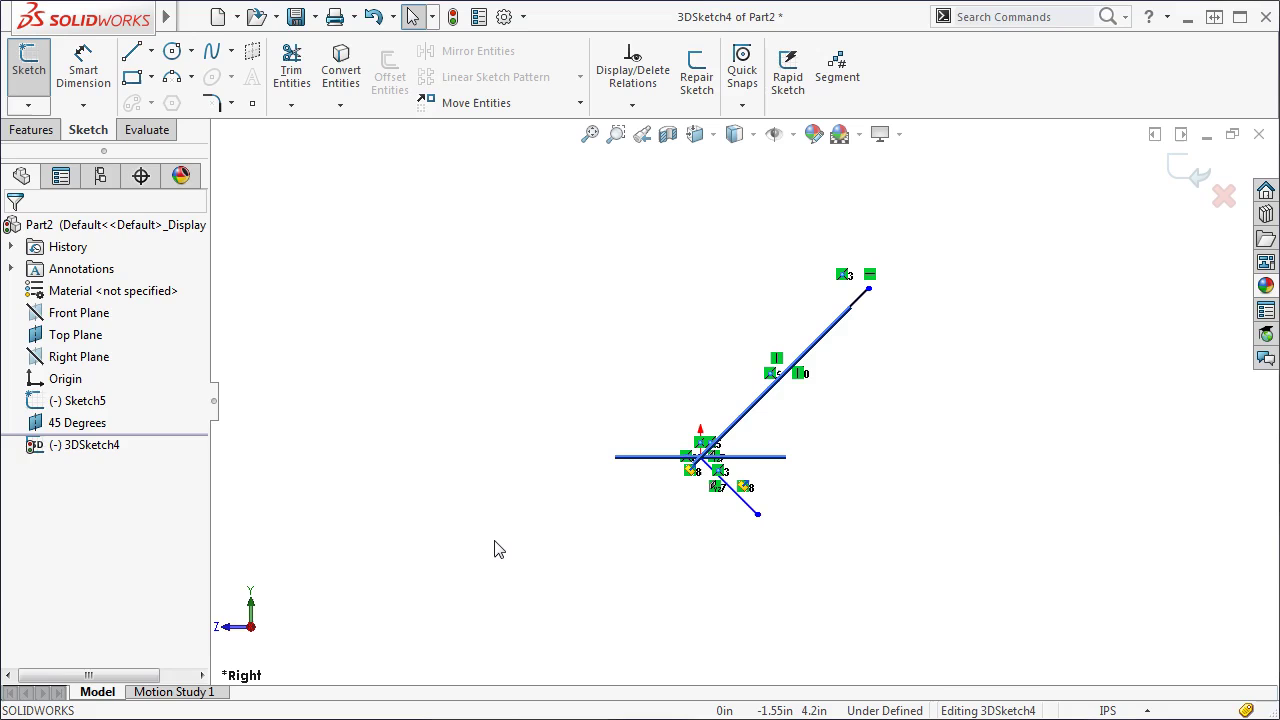
pyautogui.press('s')
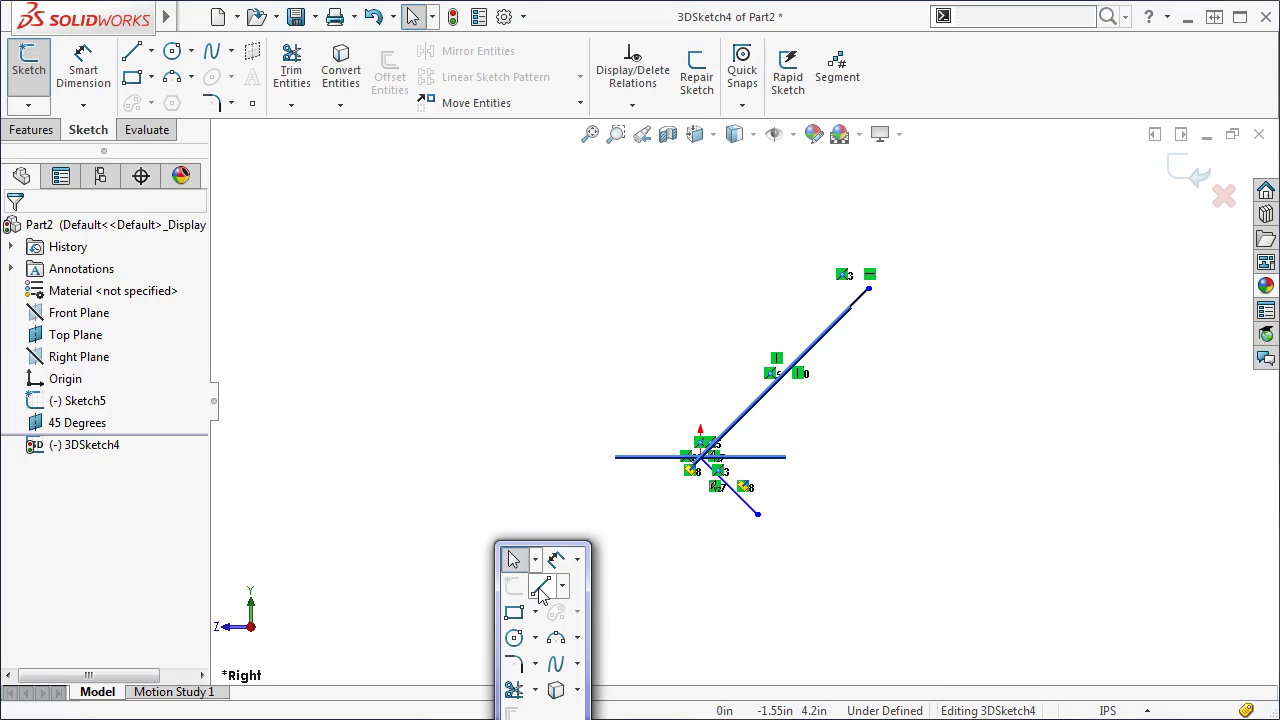
pyautogui.click(540, 580)
pyautogui.click(756, 515)
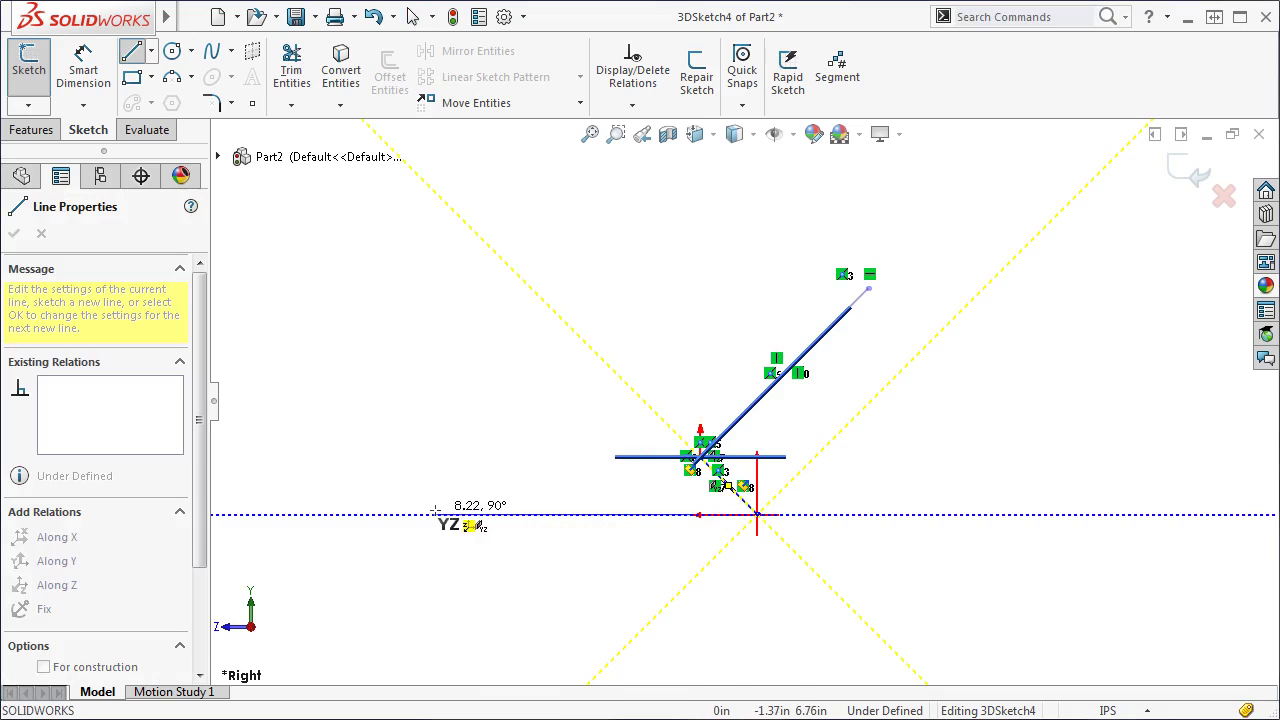
pyautogui.click(397, 515)
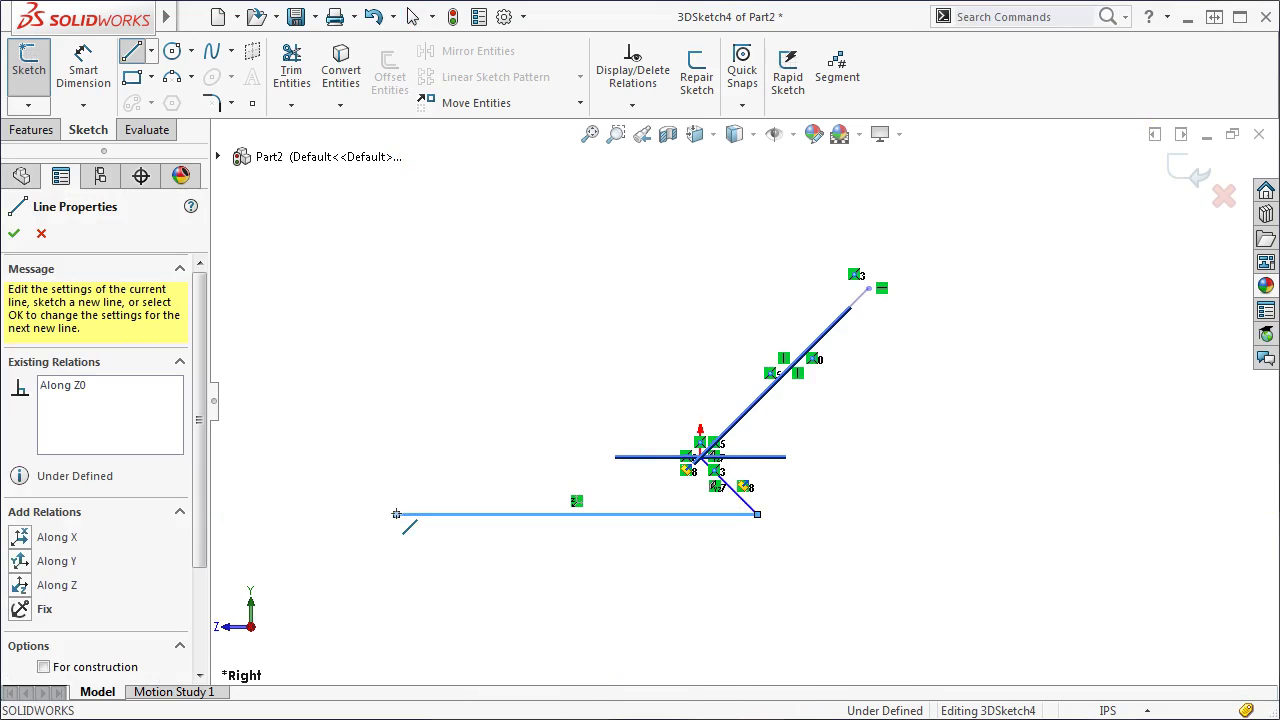
pyautogui.hotkey('ctrl', '7')
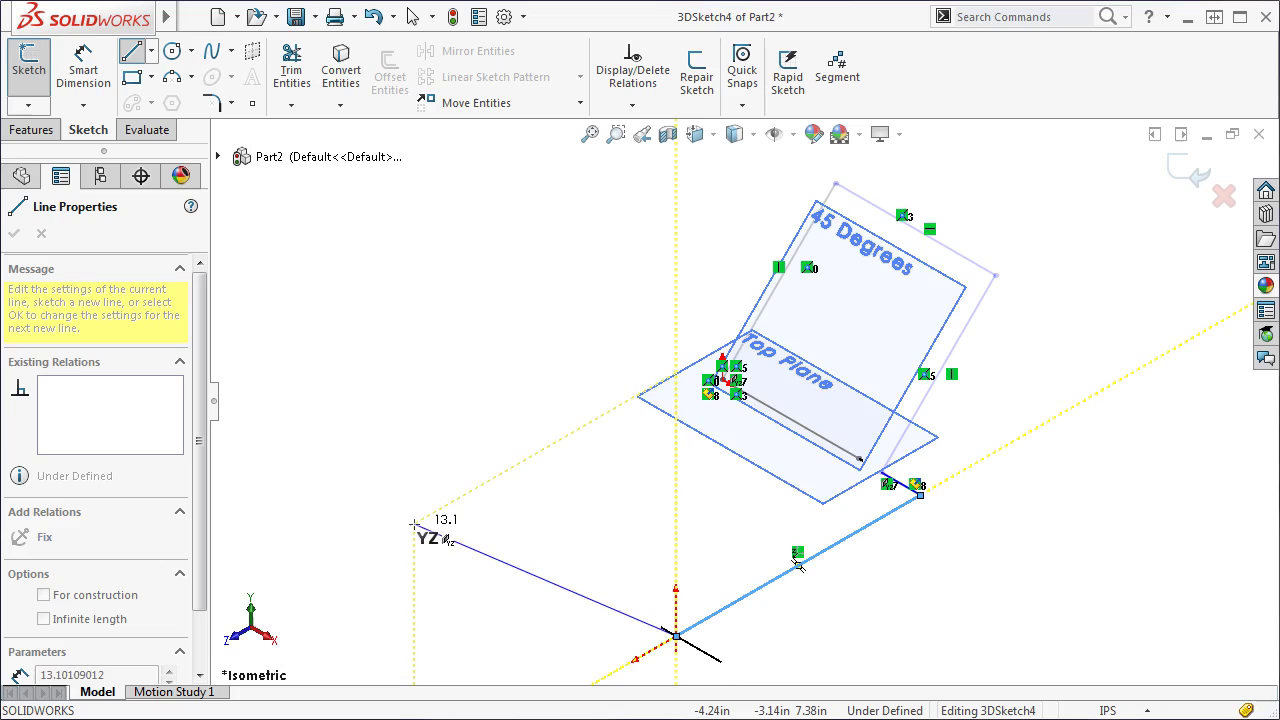
# Complete the four-sided loop with a corner line, a long line parallel to Z, and a closing line.
pyautogui.press('Tab')
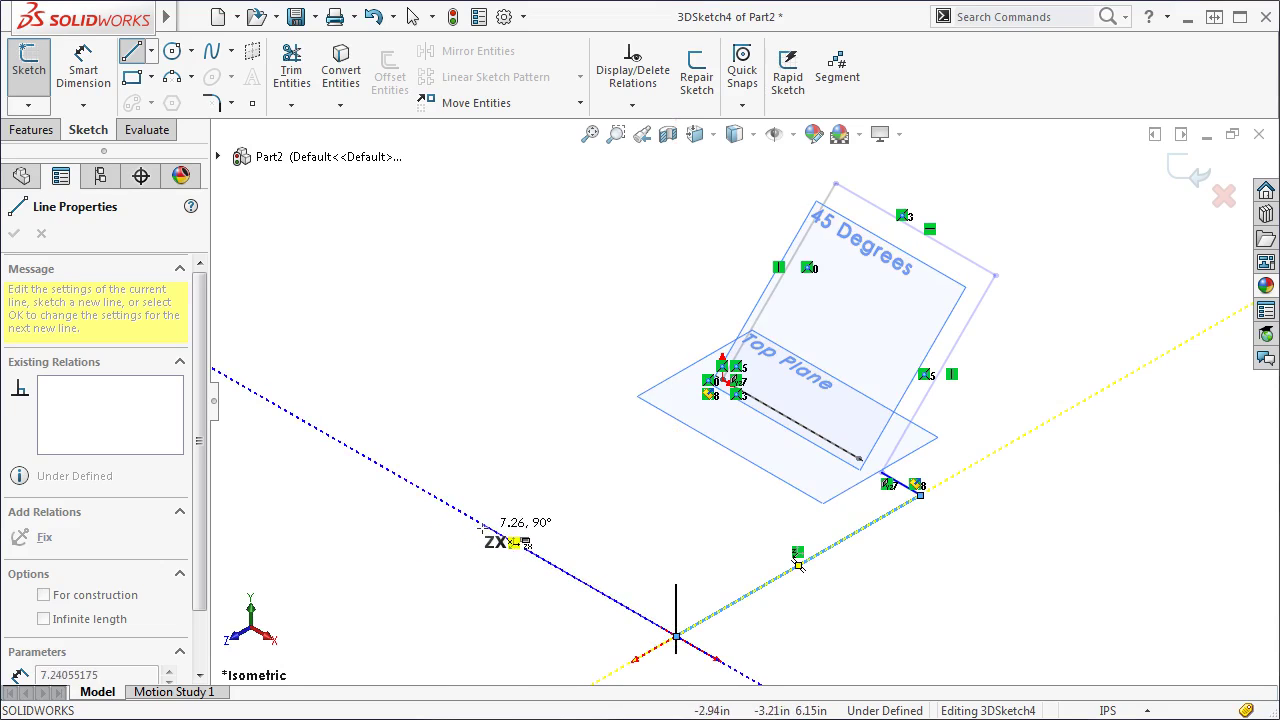
pyautogui.click(495, 535)
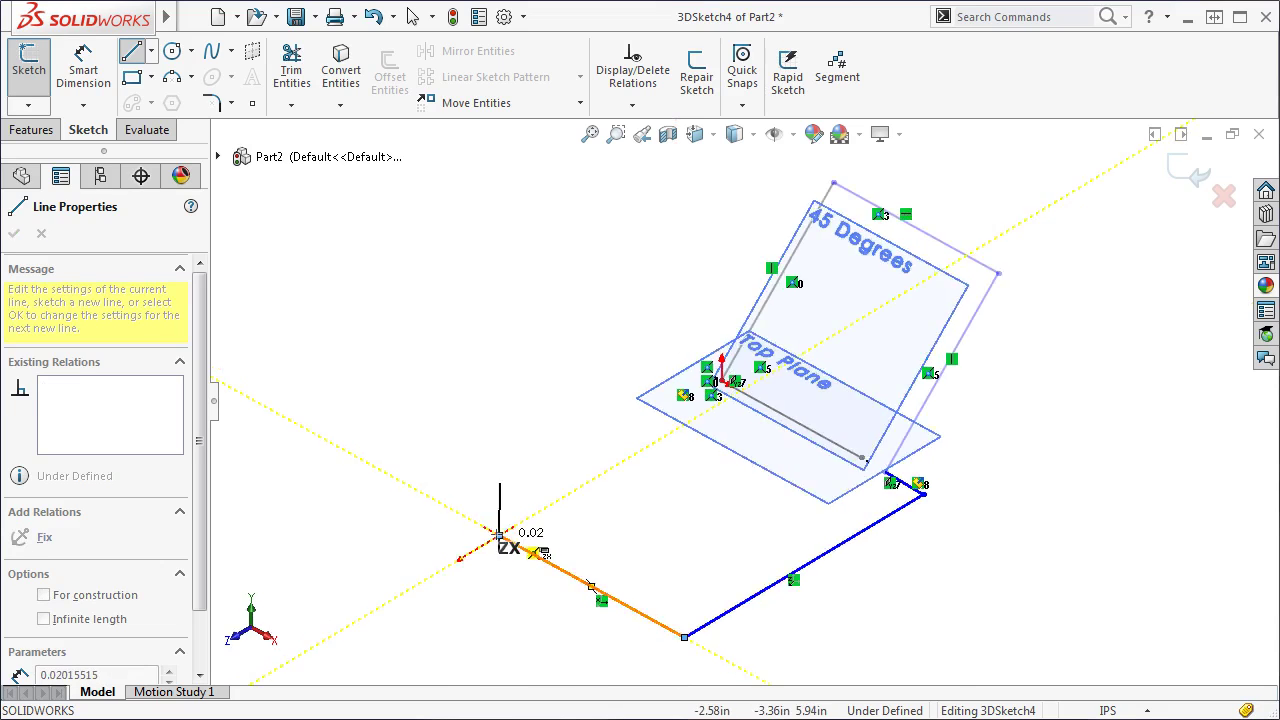
pyautogui.hotkey('ctrl', '3')
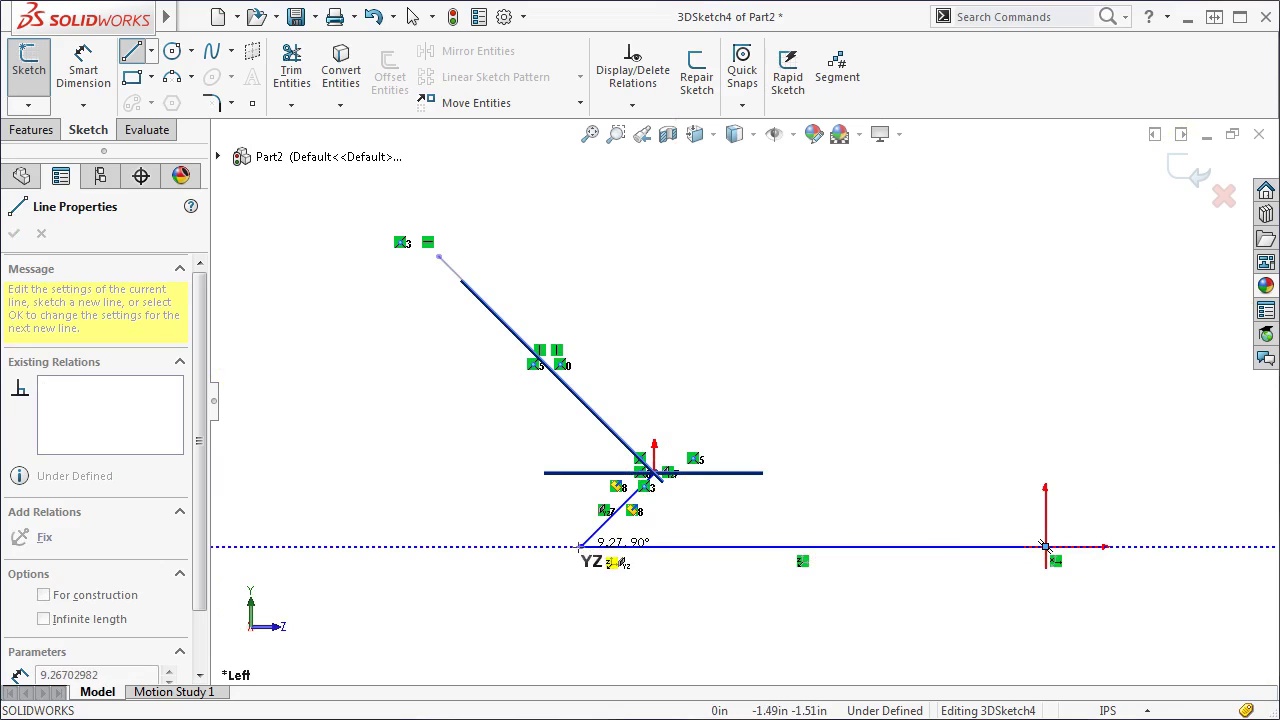
pyautogui.click(1045, 546)
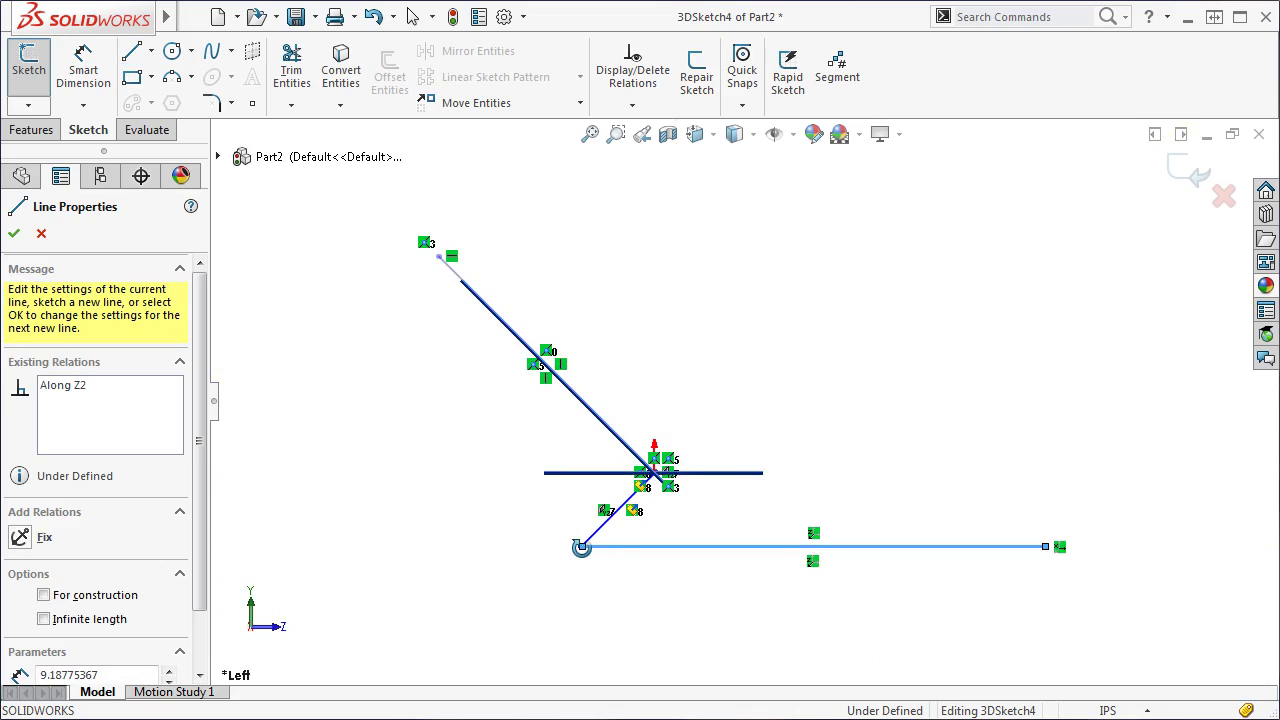
pyautogui.moveTo(580, 543)
pyautogui.mouseDown(button='middle')
pyautogui.moveTo(580, 574)
pyautogui.moveTo(563, 590)
pyautogui.mouseUp(button='middle')
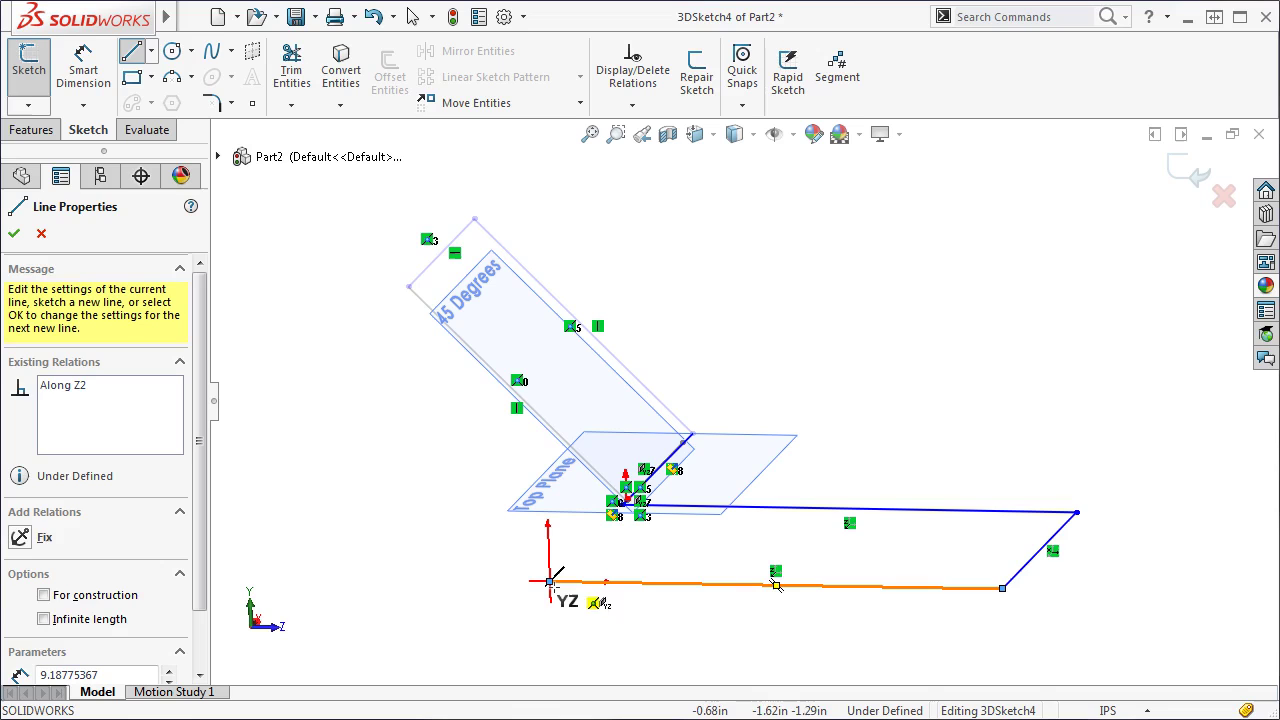
pyautogui.click(550, 581)
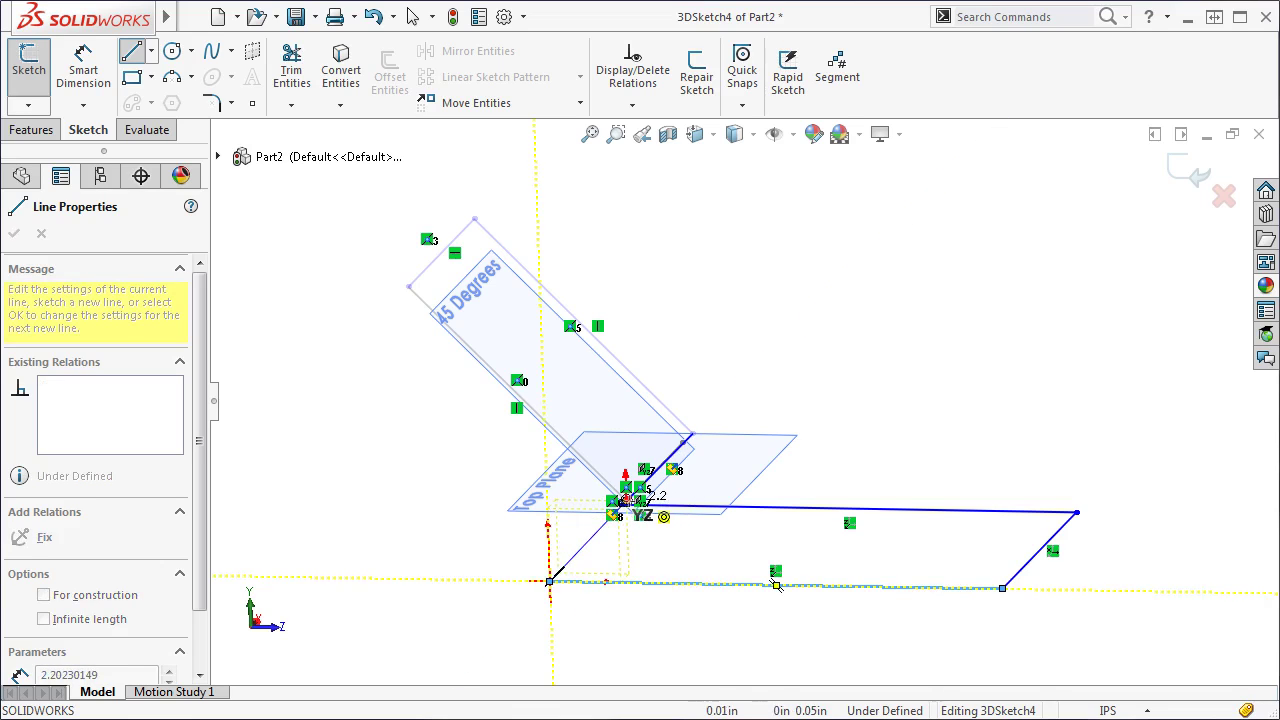
pyautogui.click(628, 502)
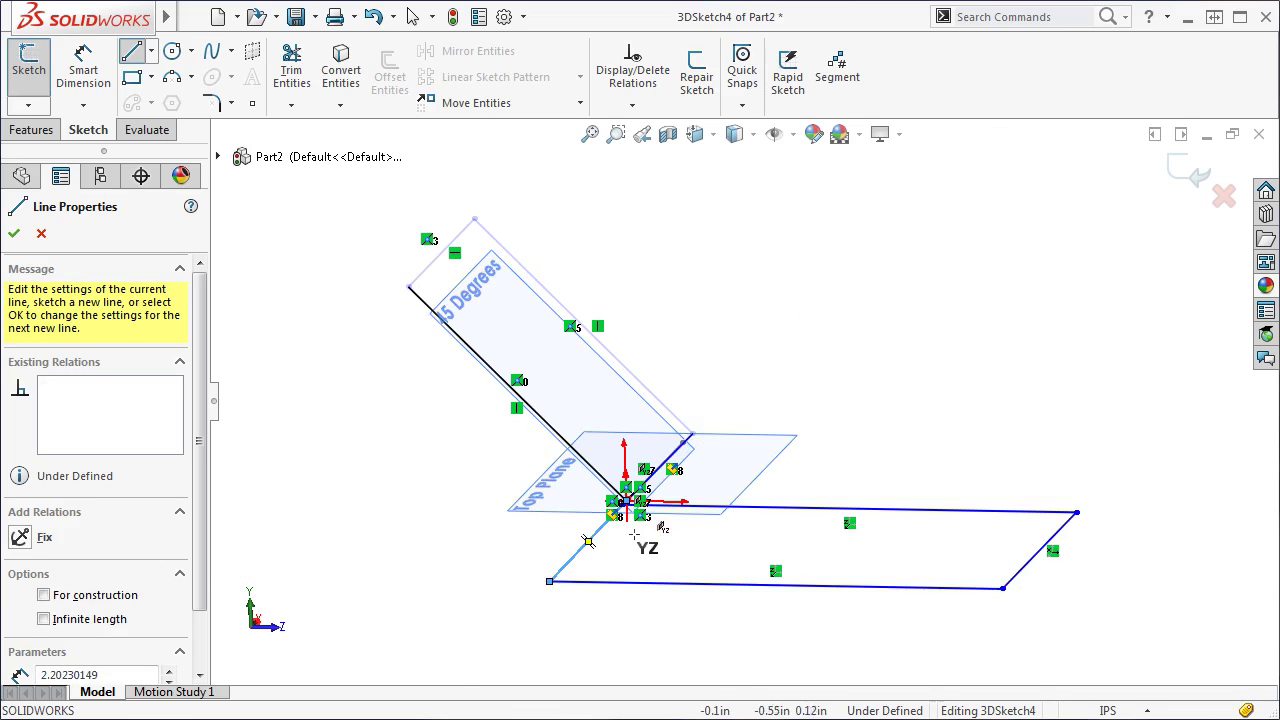
pyautogui.press('Escape')
pyautogui.moveTo(644, 542); pyautogui.dragTo(608, 584, button='middle')
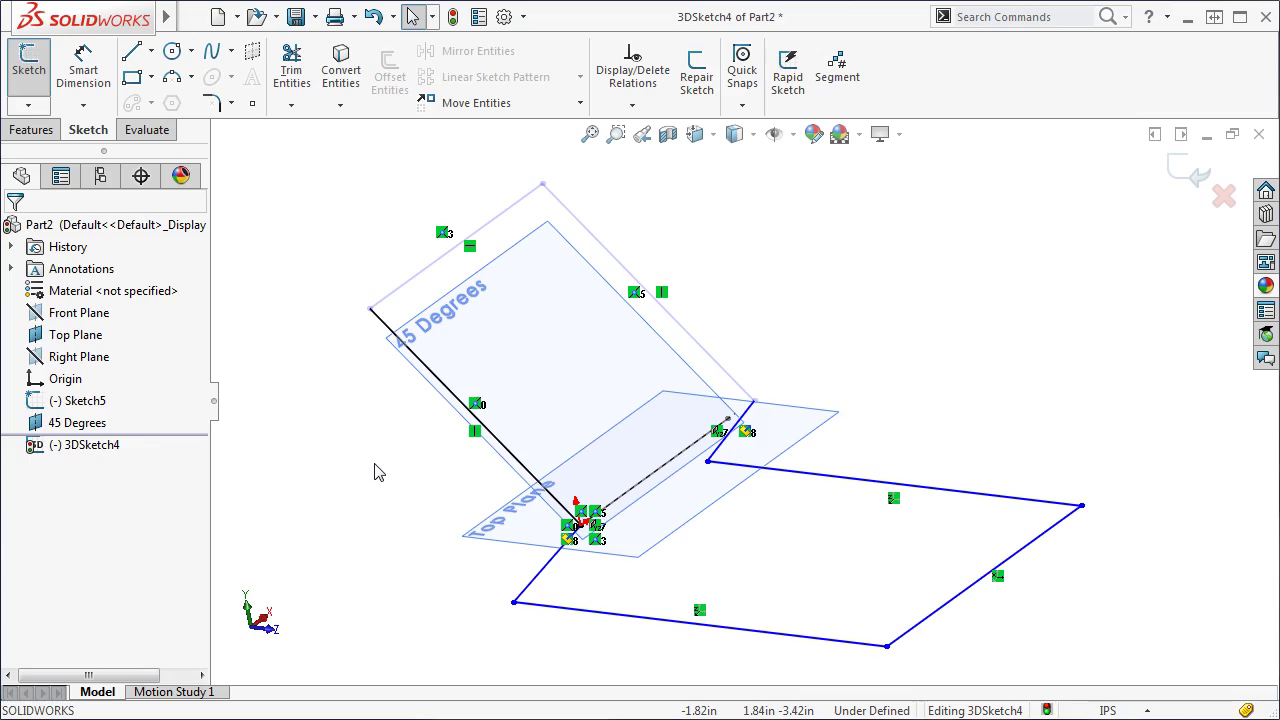
# Make the short line perpendicular to the 45 Degrees plane.
pyautogui.click(519, 390)
pyautogui.keyDown('ctrl'); pyautogui.click(529, 591); pyautogui.keyUp('ctrl')
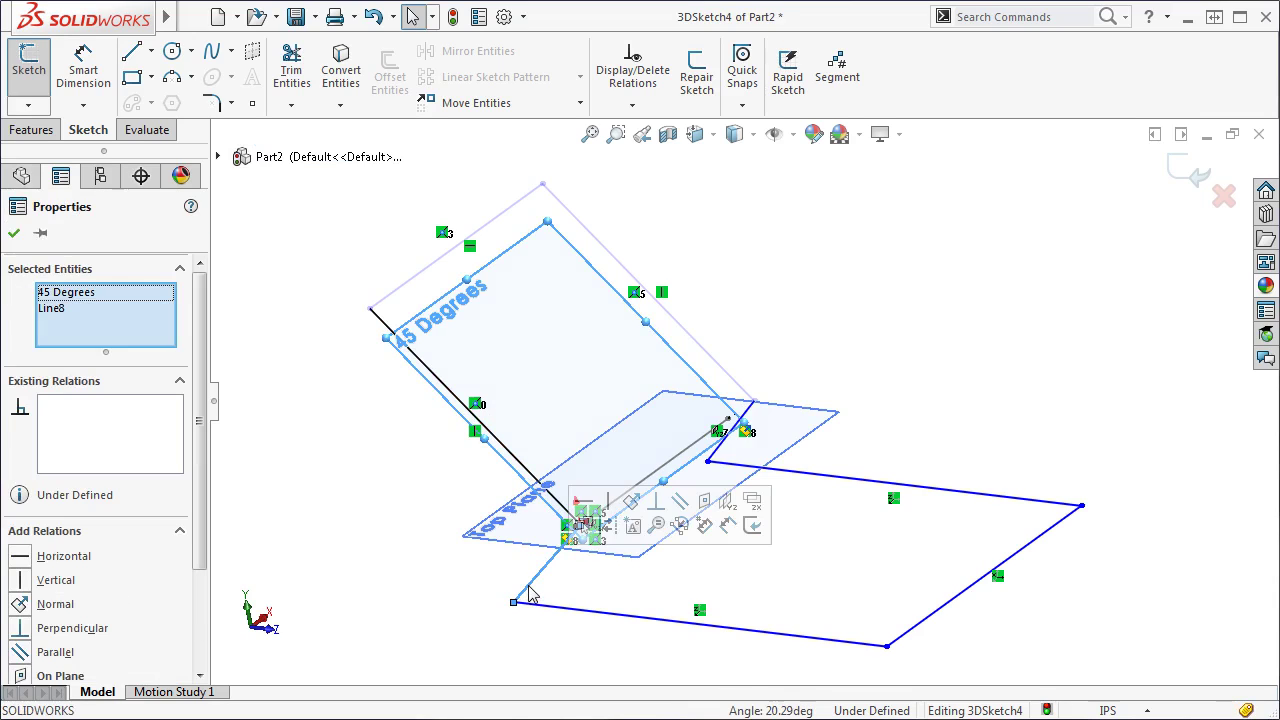
pyautogui.click(656, 502)
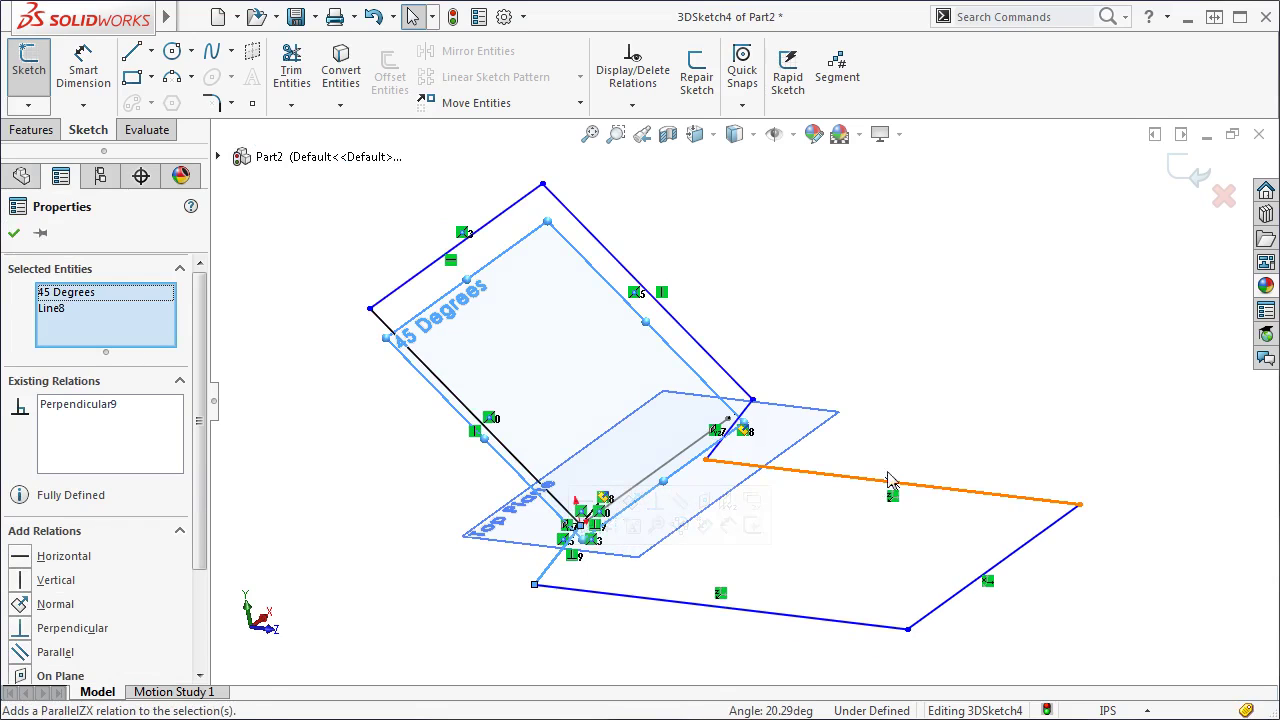
# Align two pairs of sketch points along X.
pyautogui.hotkey('ctrl', '7')
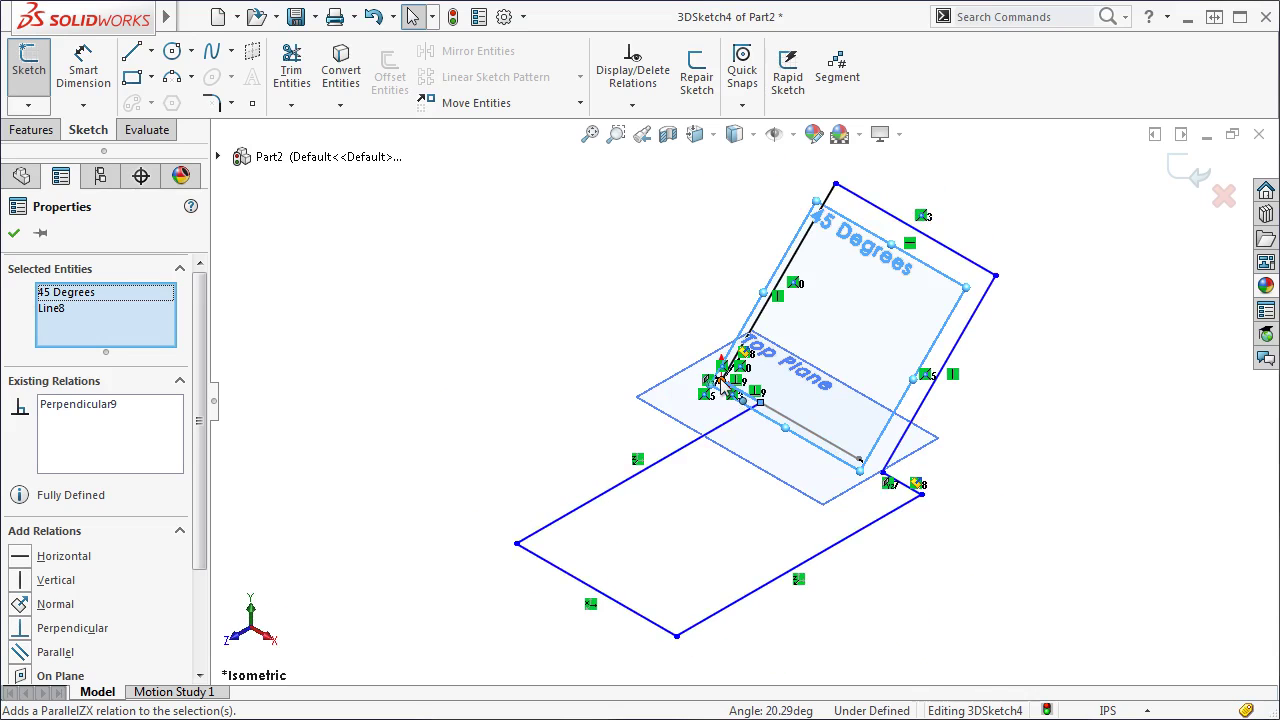
pyautogui.click(884, 474)
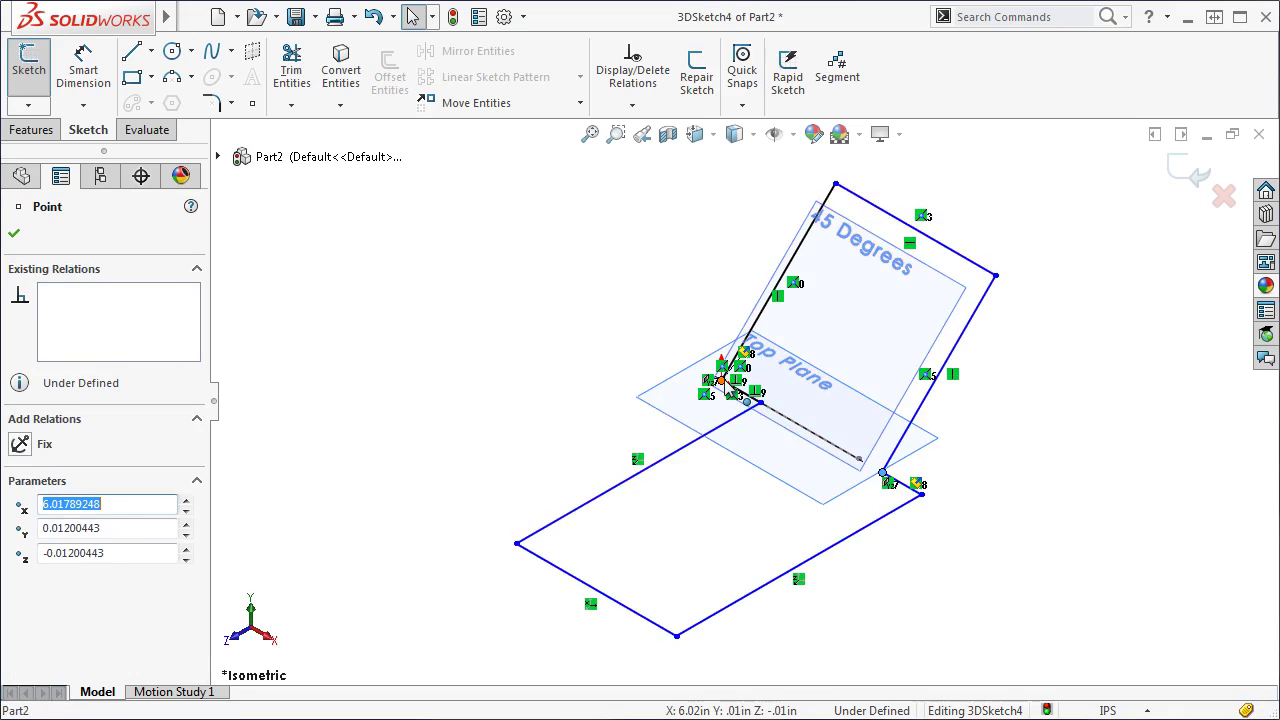
pyautogui.keyDown('ctrl'); pyautogui.click(730, 388); pyautogui.keyUp('ctrl')
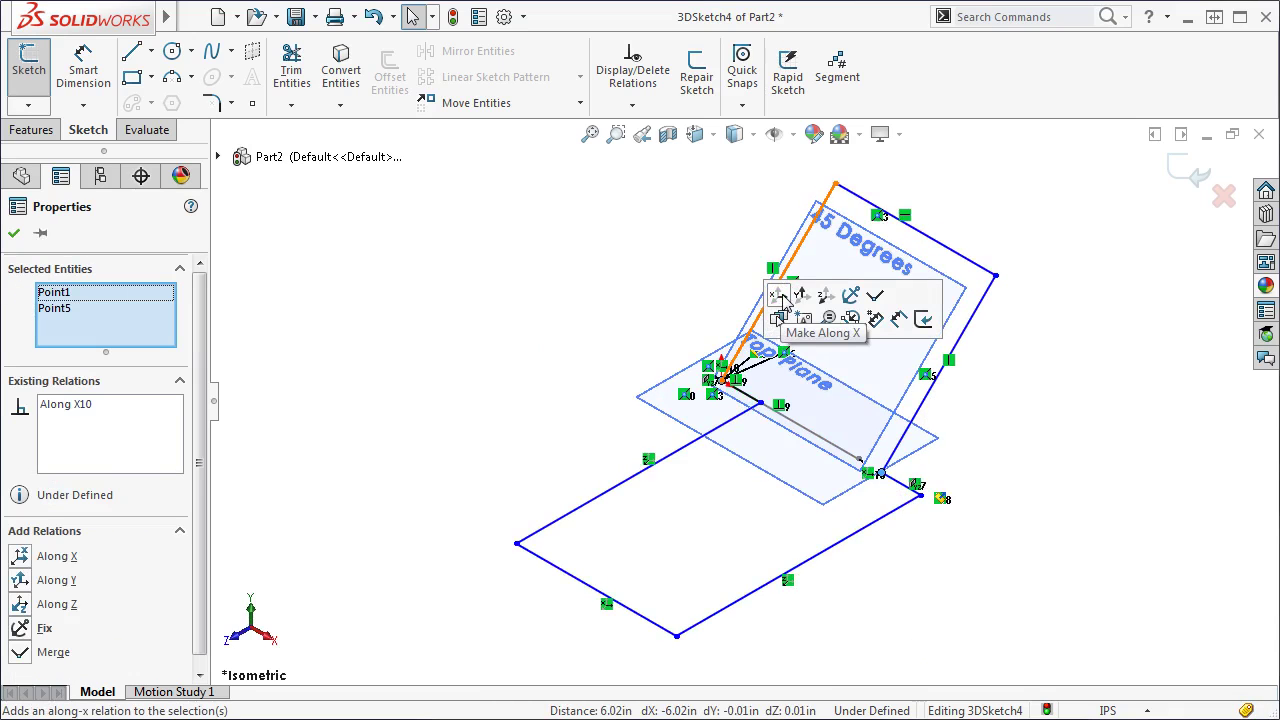
pyautogui.click(760, 403)
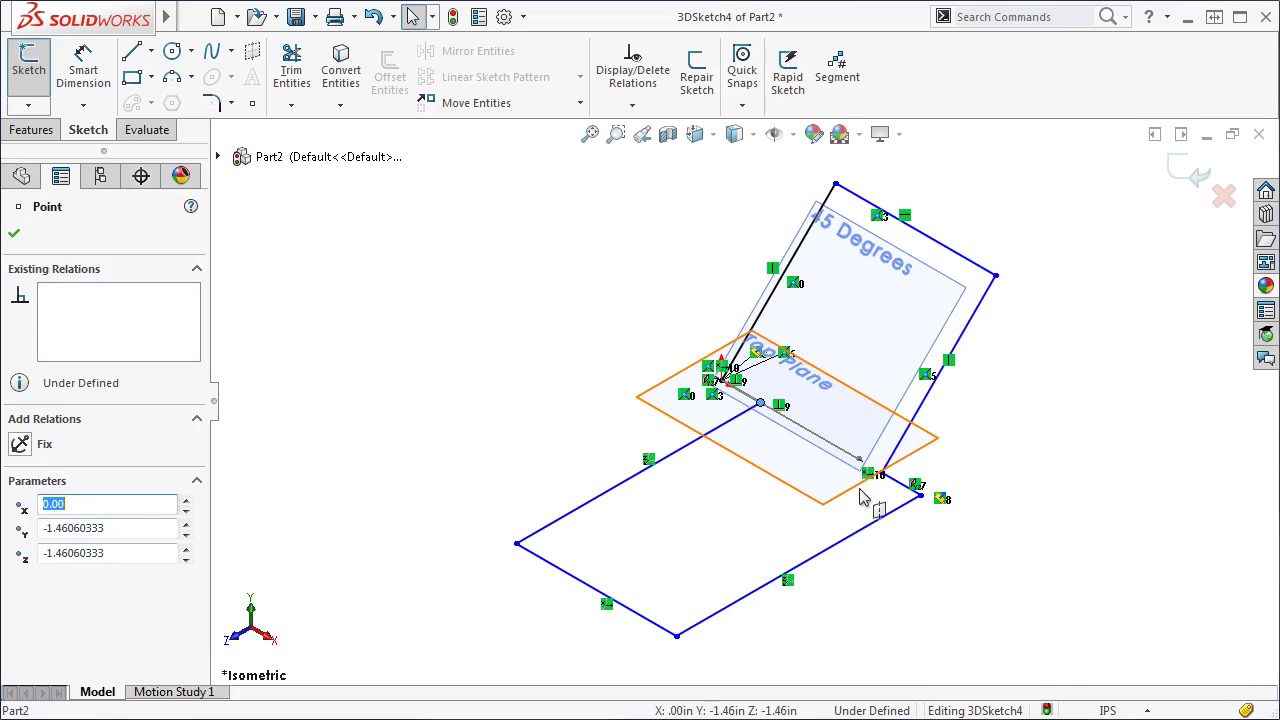
pyautogui.keyDown('ctrl'); pyautogui.click(921, 497); pyautogui.keyUp('ctrl')
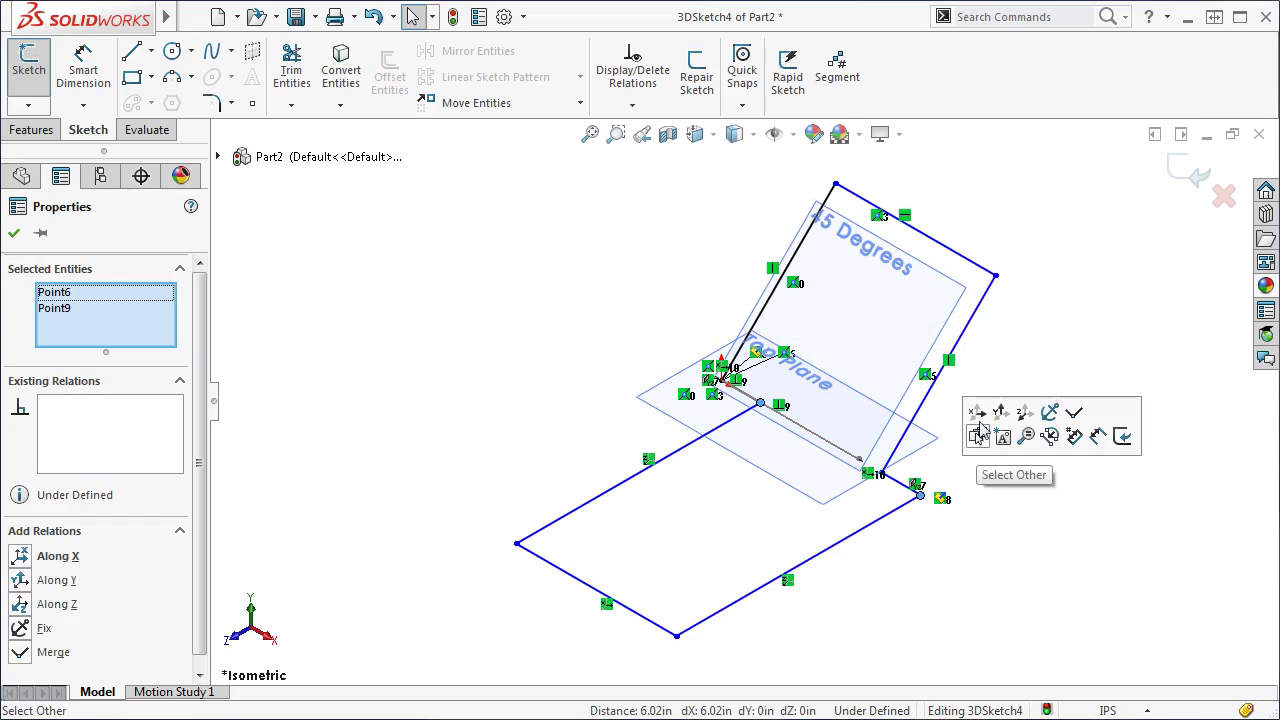
pyautogui.click(979, 418)
pyautogui.click(938, 487)
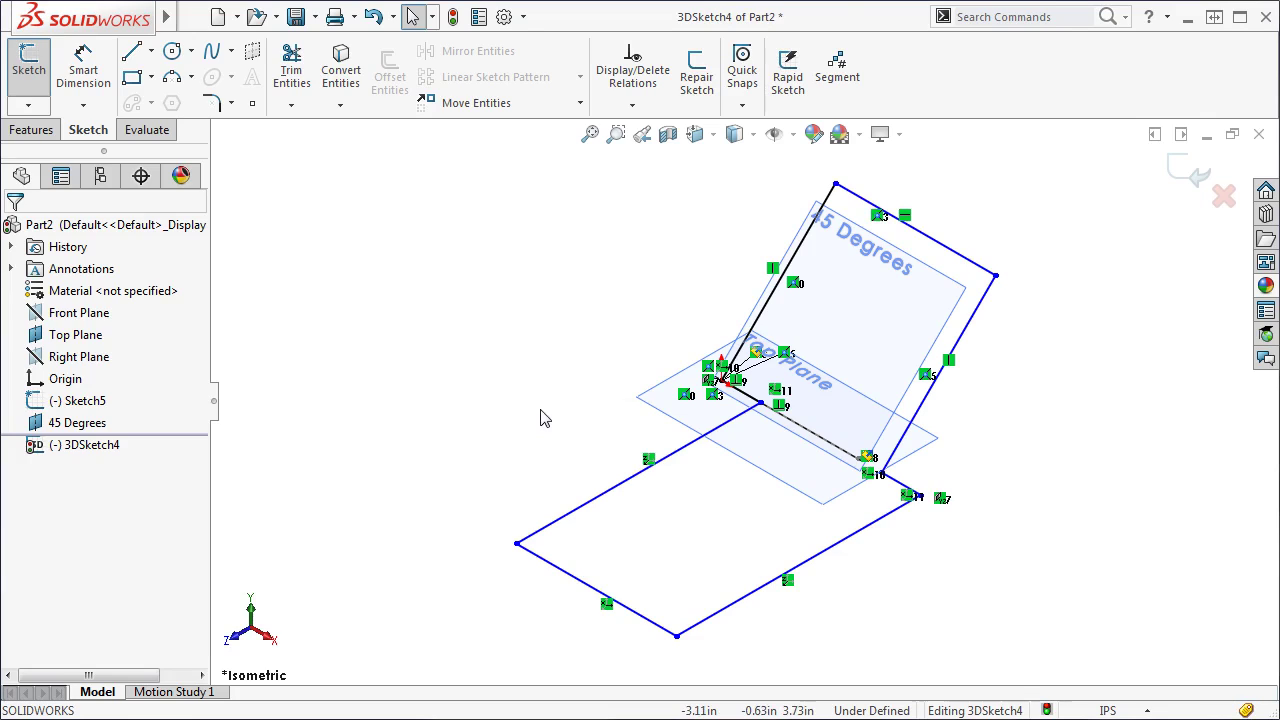
# Dimension the seat edge to 9 in and the 45° back line to 6 in.
pyautogui.press('s')
pyautogui.click(597, 431)
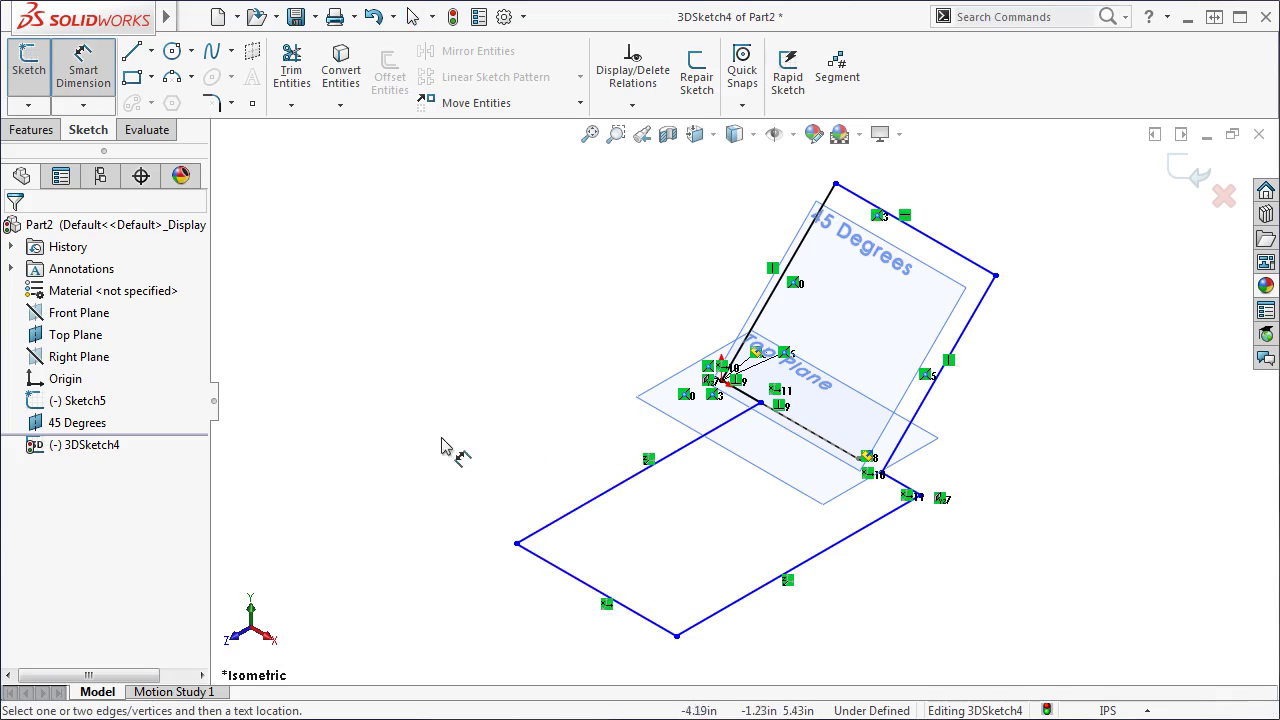
pyautogui.click(80, 313)
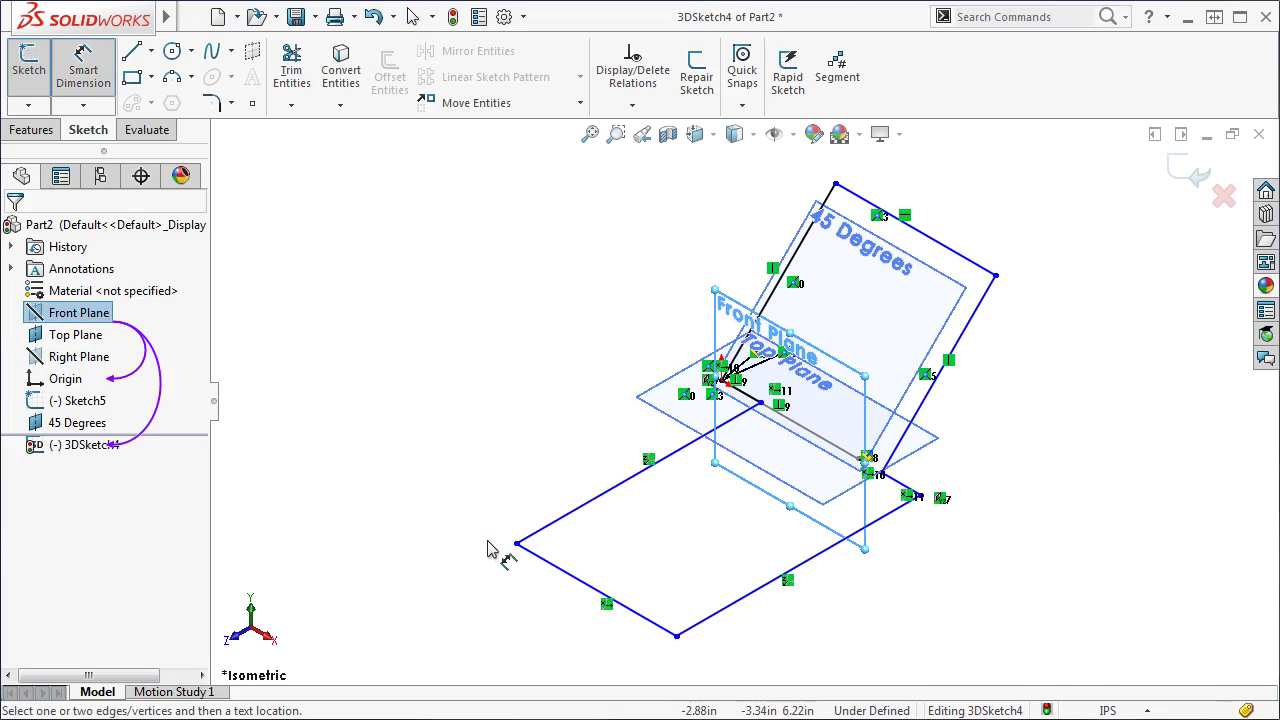
pyautogui.click(562, 569)
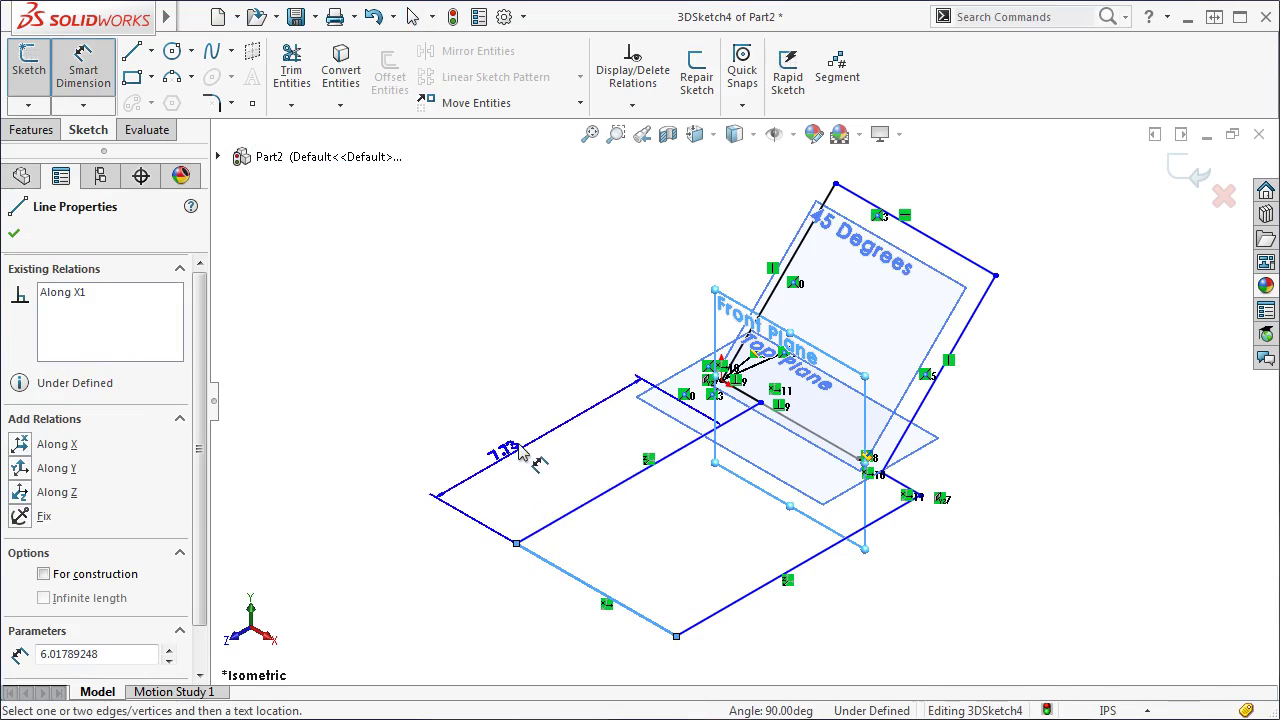
pyautogui.click(522, 443)
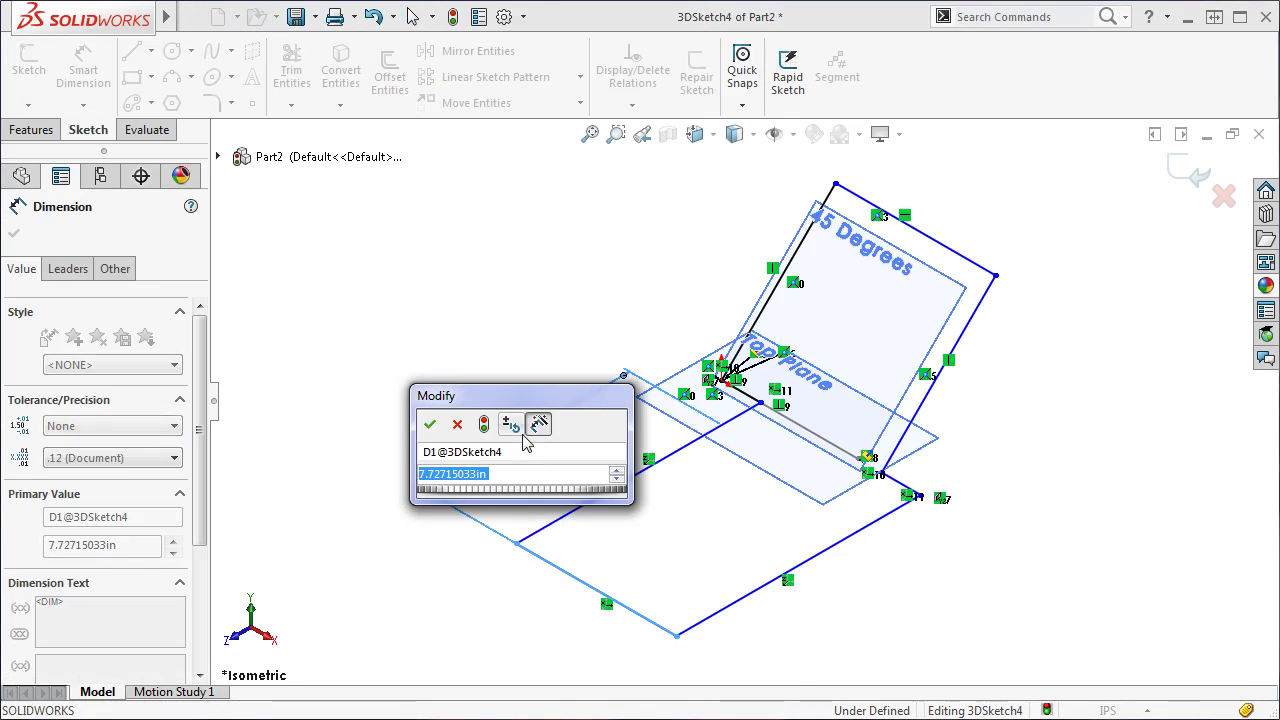
pyautogui.write('9')
pyautogui.press('Return')
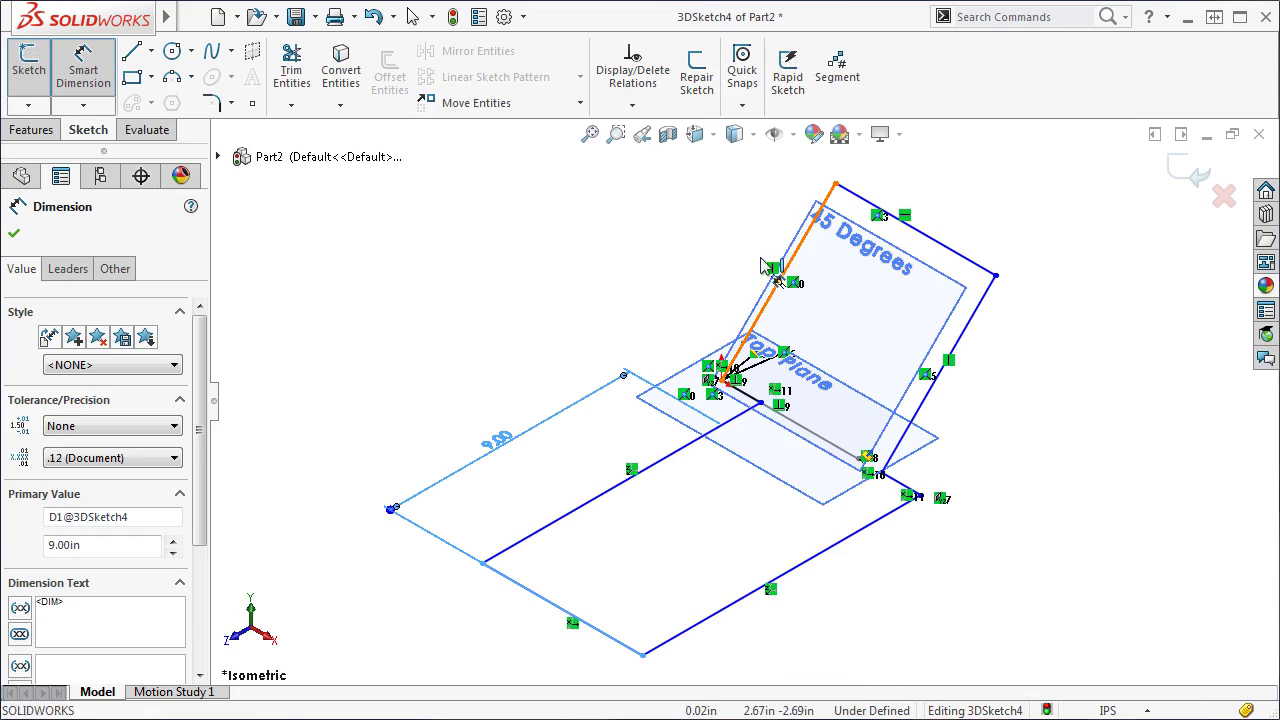
pyautogui.click(762, 293)
pyautogui.click(665, 245)
pyautogui.write('6')
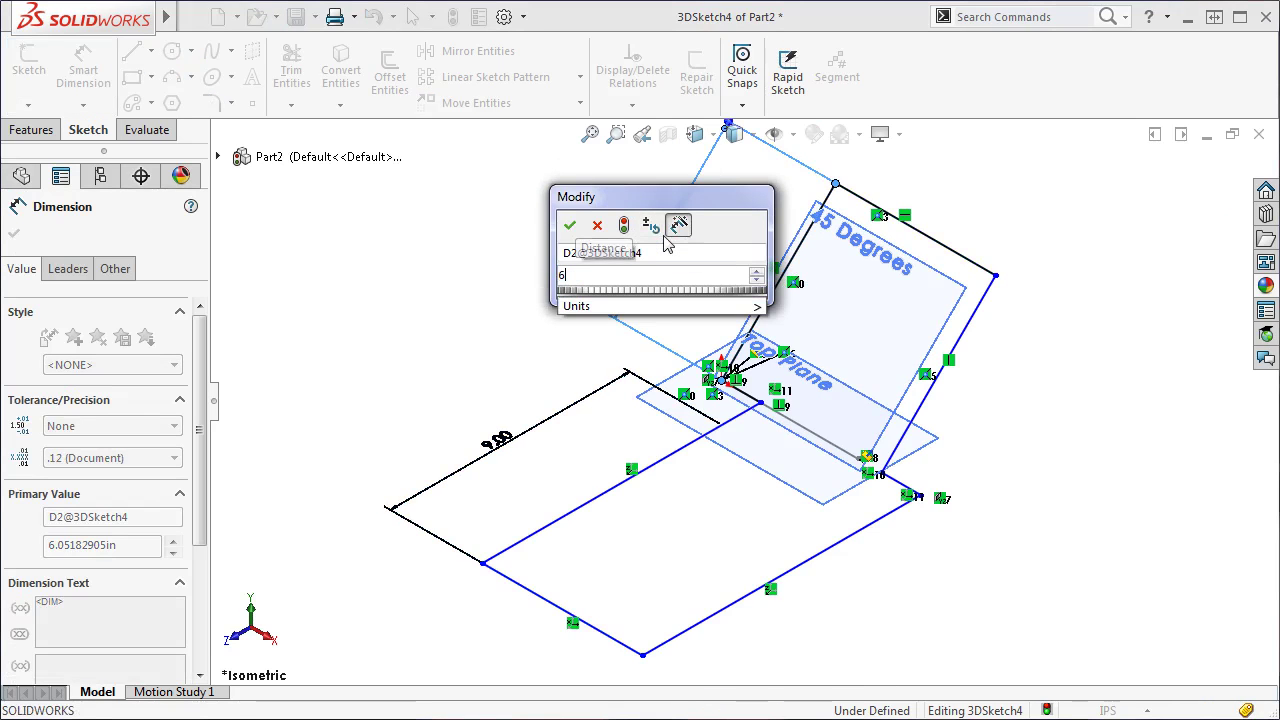
pyautogui.press('Return')
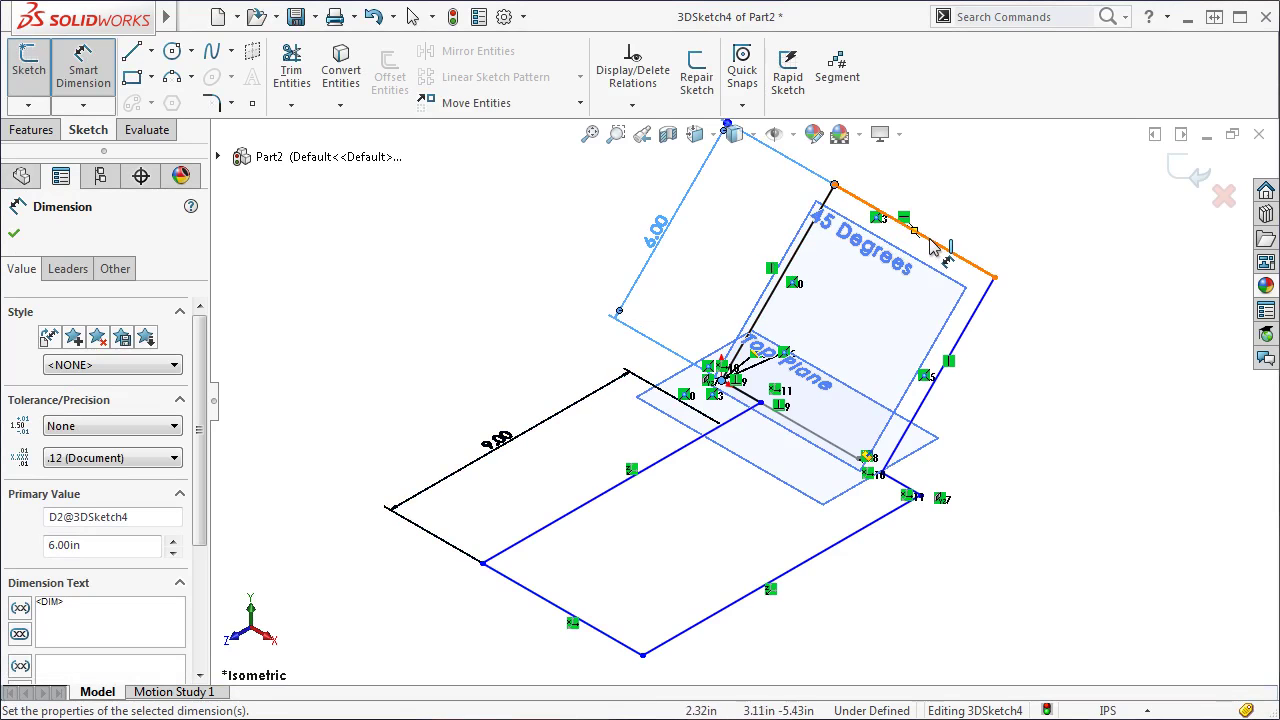
# Dimension the top back edge at 6 in and the short edge at 2 in.
pyautogui.click(936, 244)
pyautogui.click(976, 213)
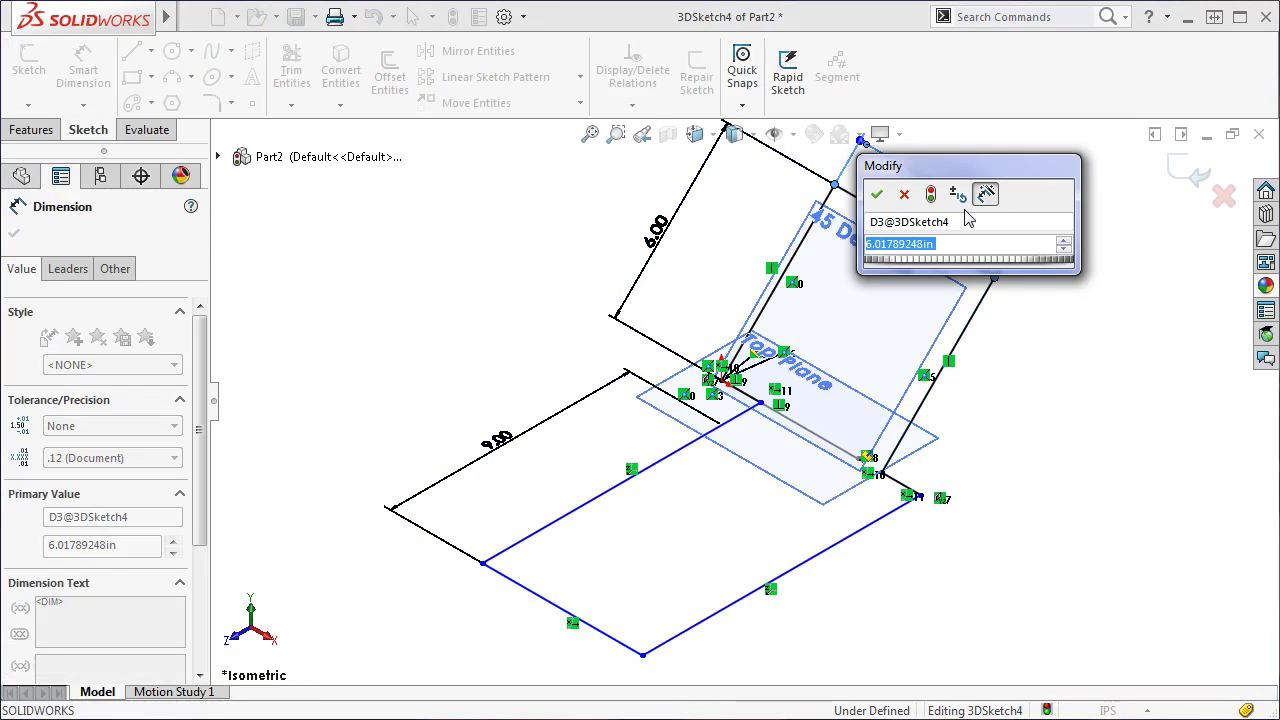
pyautogui.press('Return')
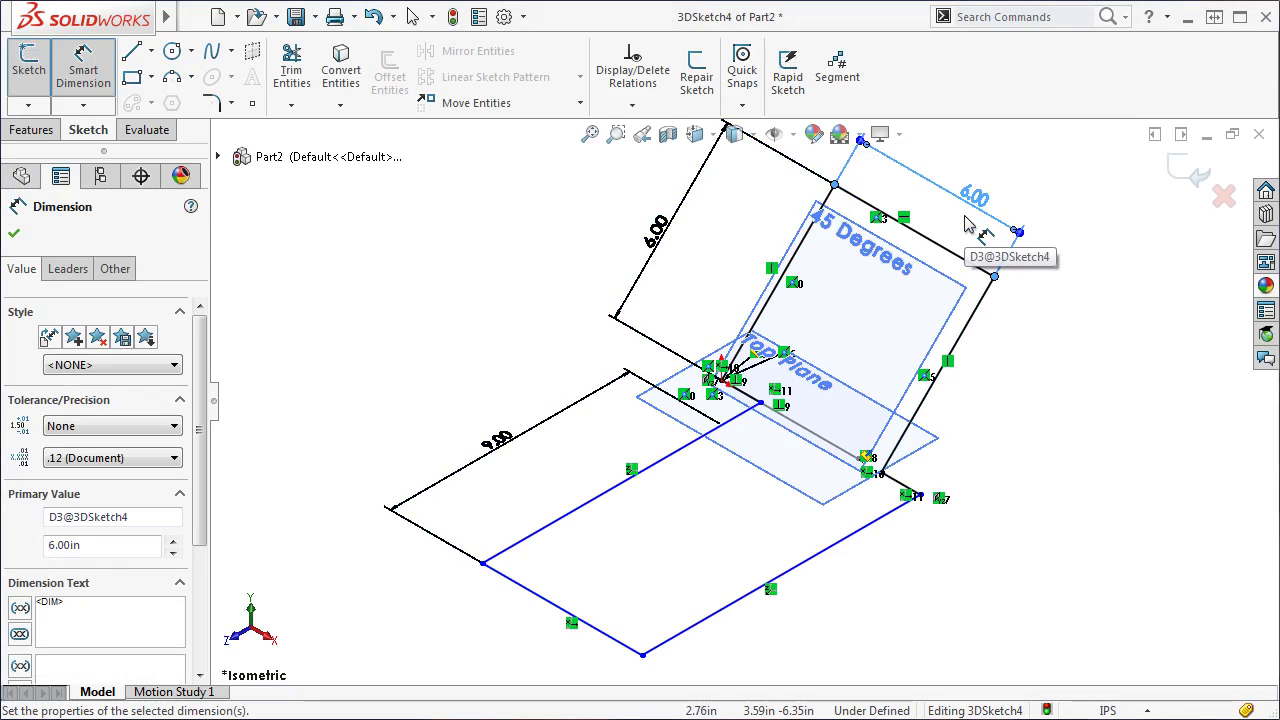
pyautogui.click(913, 492)
pyautogui.click(968, 438)
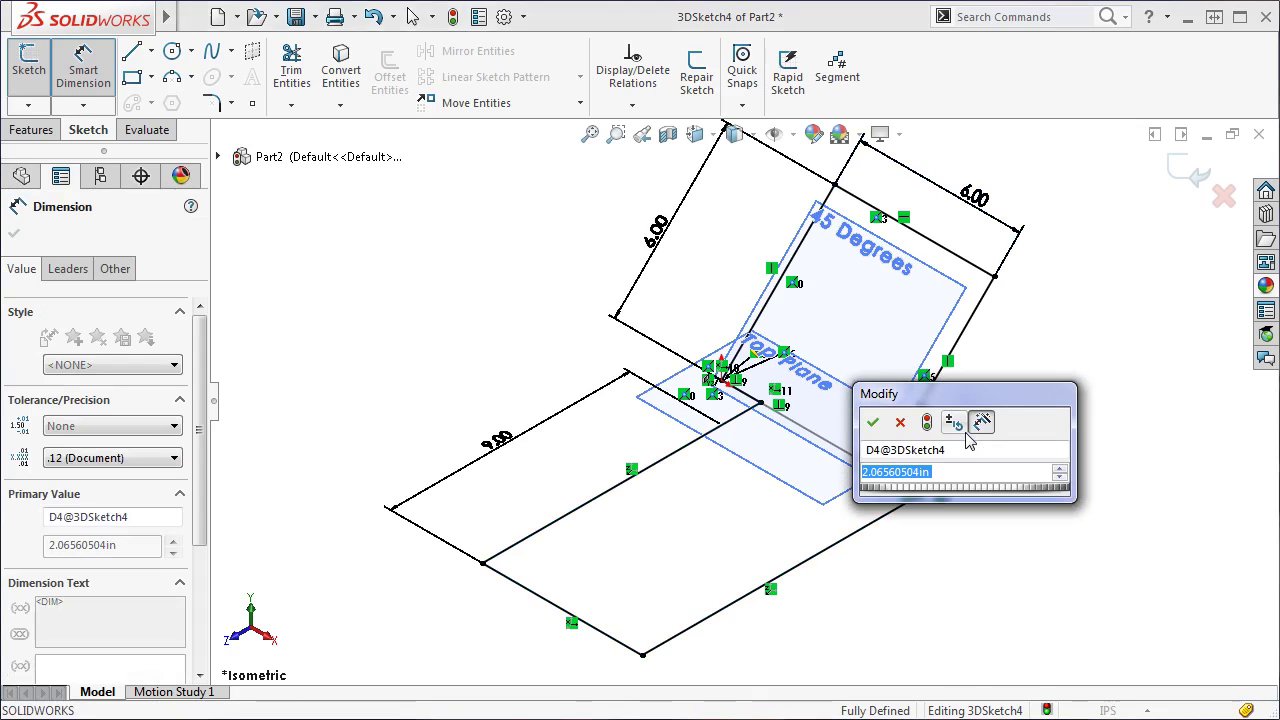
pyautogui.write('2')
pyautogui.press('Return')
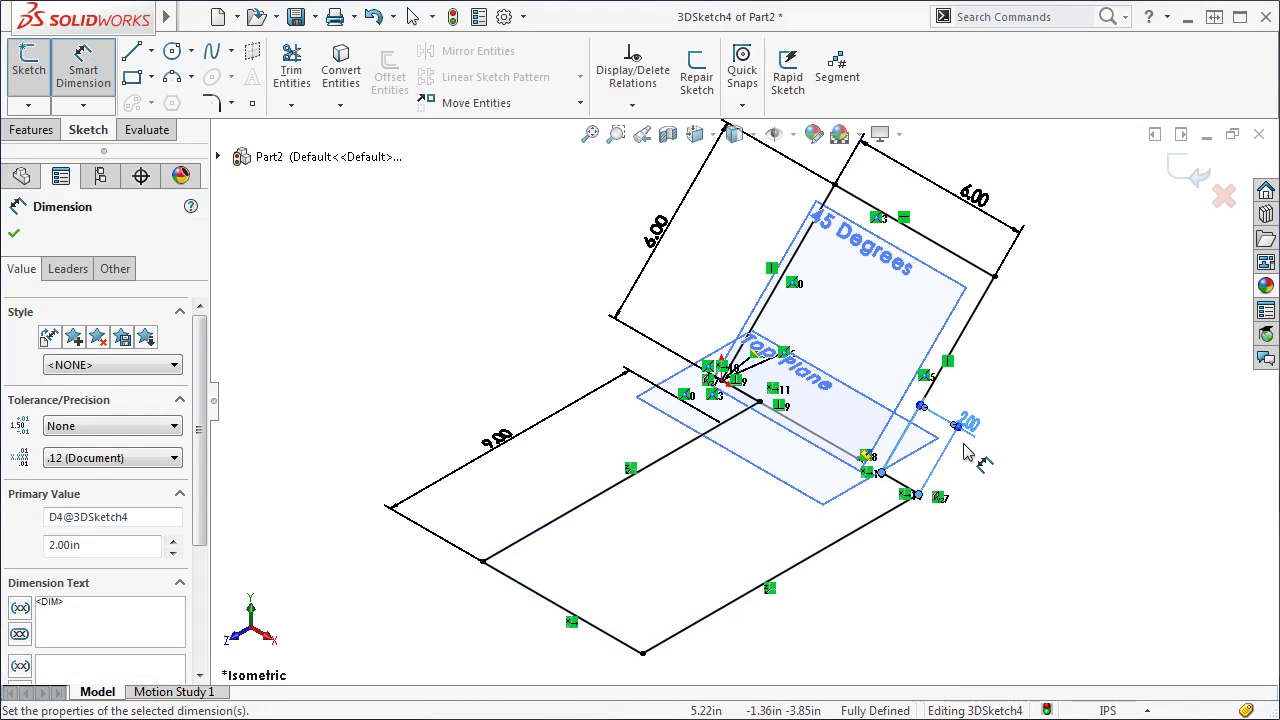
pyautogui.press('Escape')
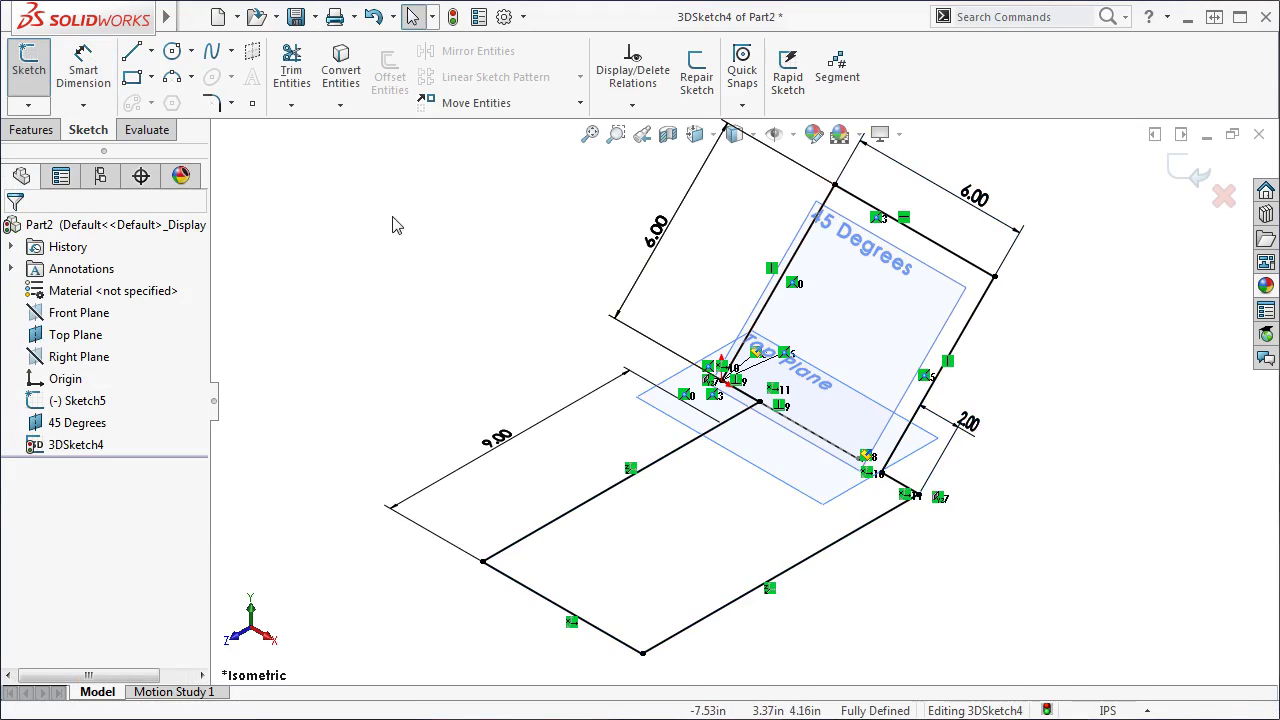
# Add 1 in sketch fillets to the four outer corners of the seat and back.
pyautogui.click(211, 103)
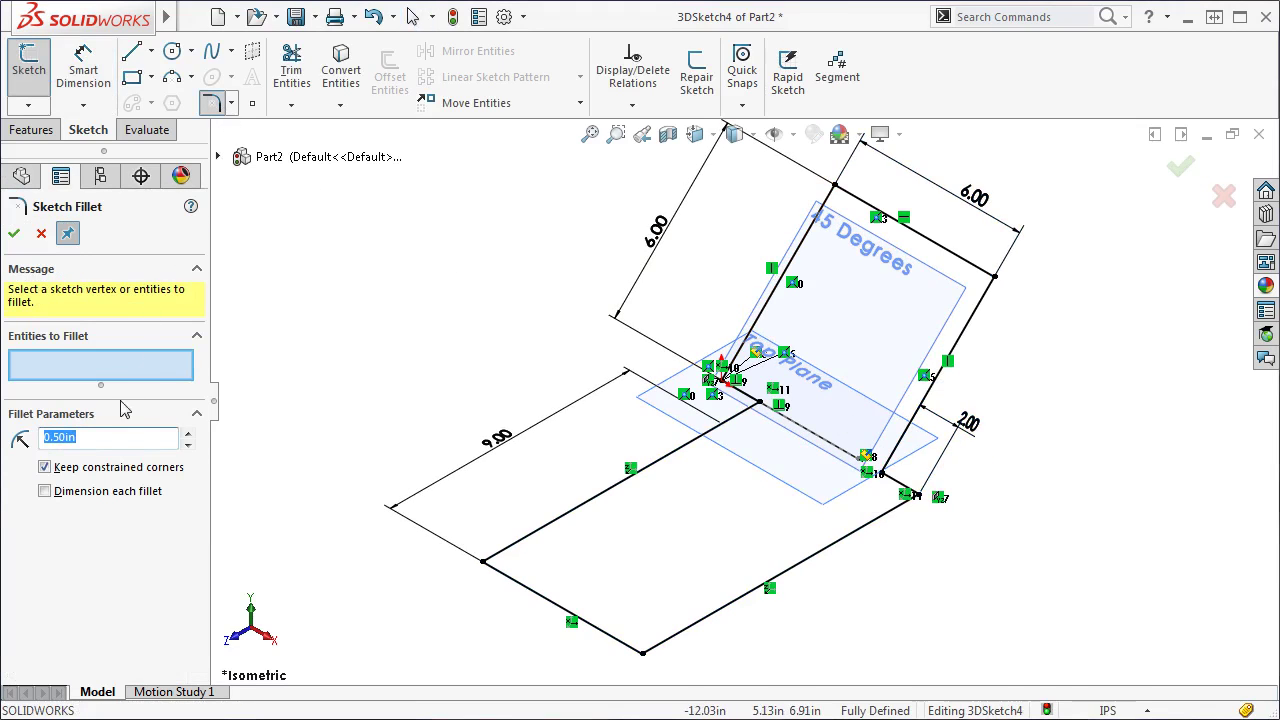
pyautogui.write('1.')
pyautogui.click(490, 564)
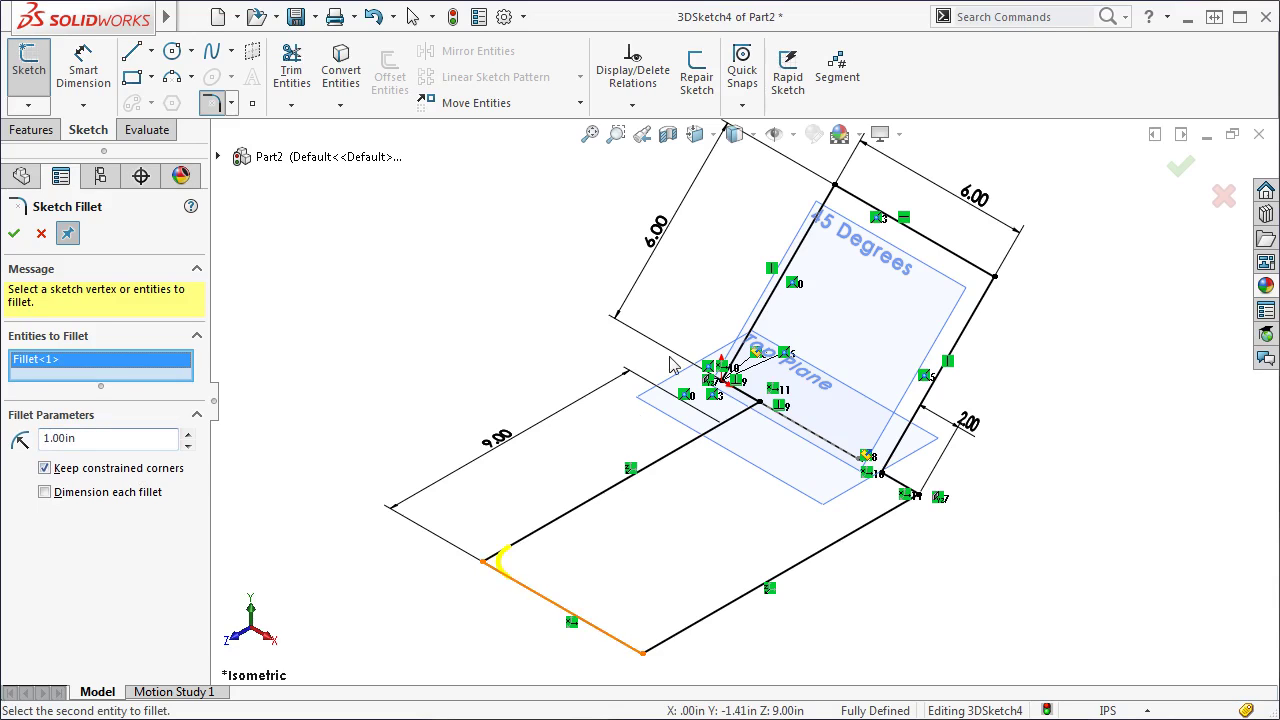
pyautogui.click(842, 196)
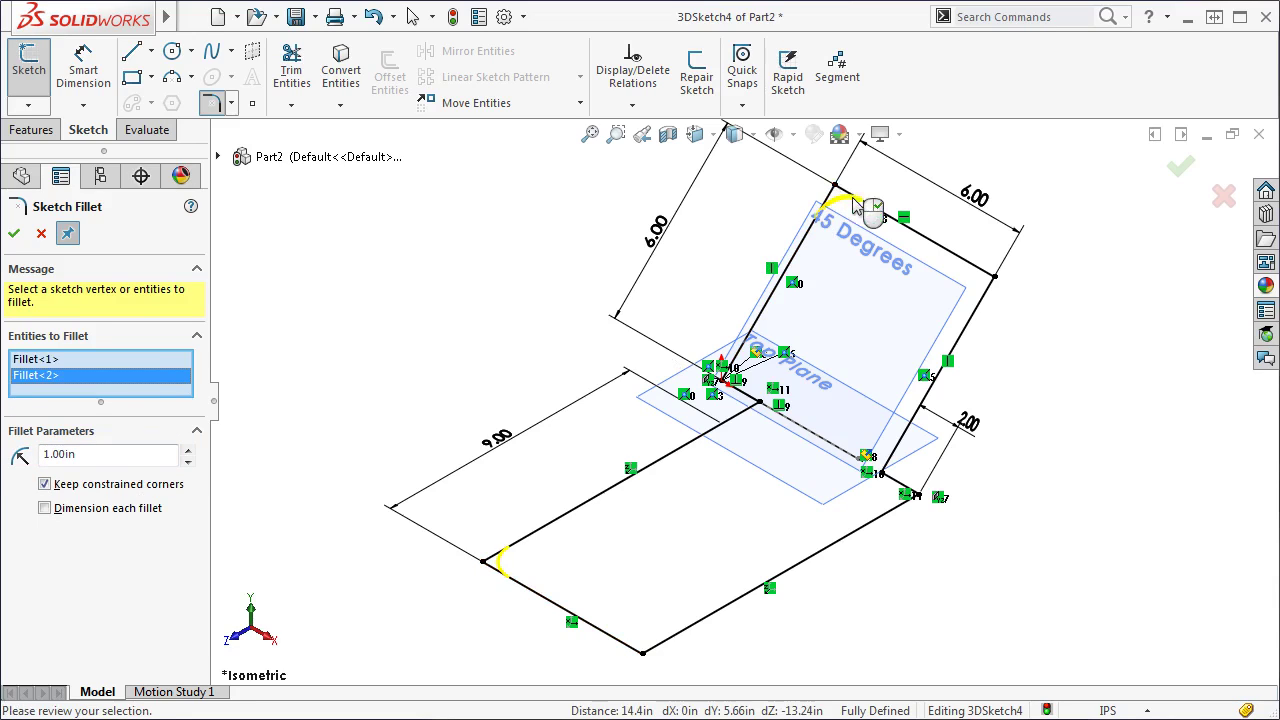
pyautogui.click(985, 281)
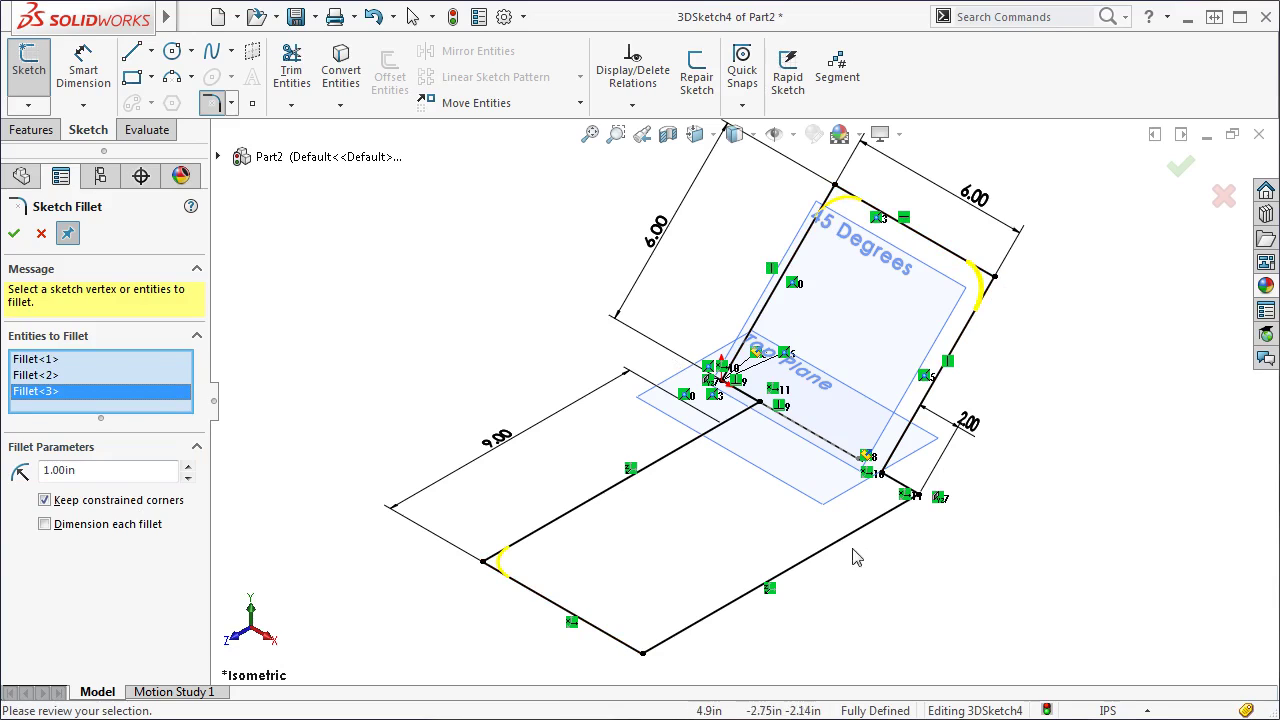
pyautogui.click(646, 653)
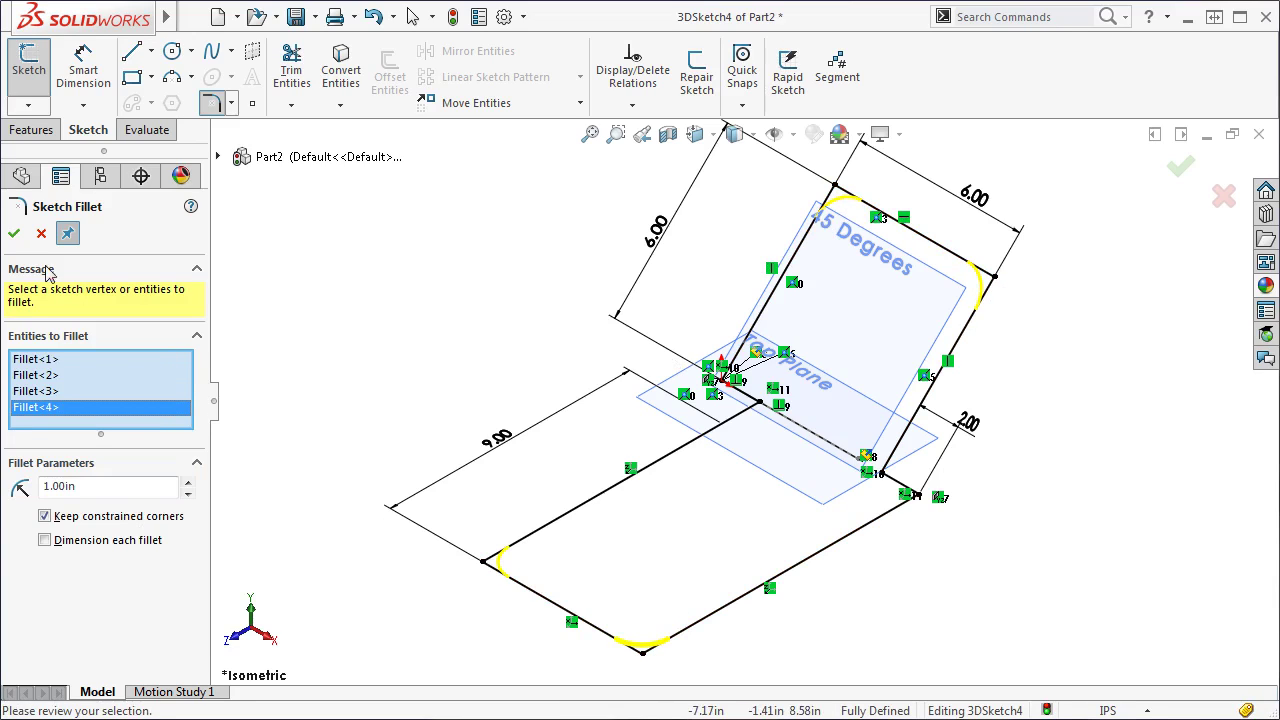
pyautogui.click(14, 233)
# Add 0.5 in sketch fillets to the four bend corners near the plane junction.
pyautogui.doubleClick(42, 437)
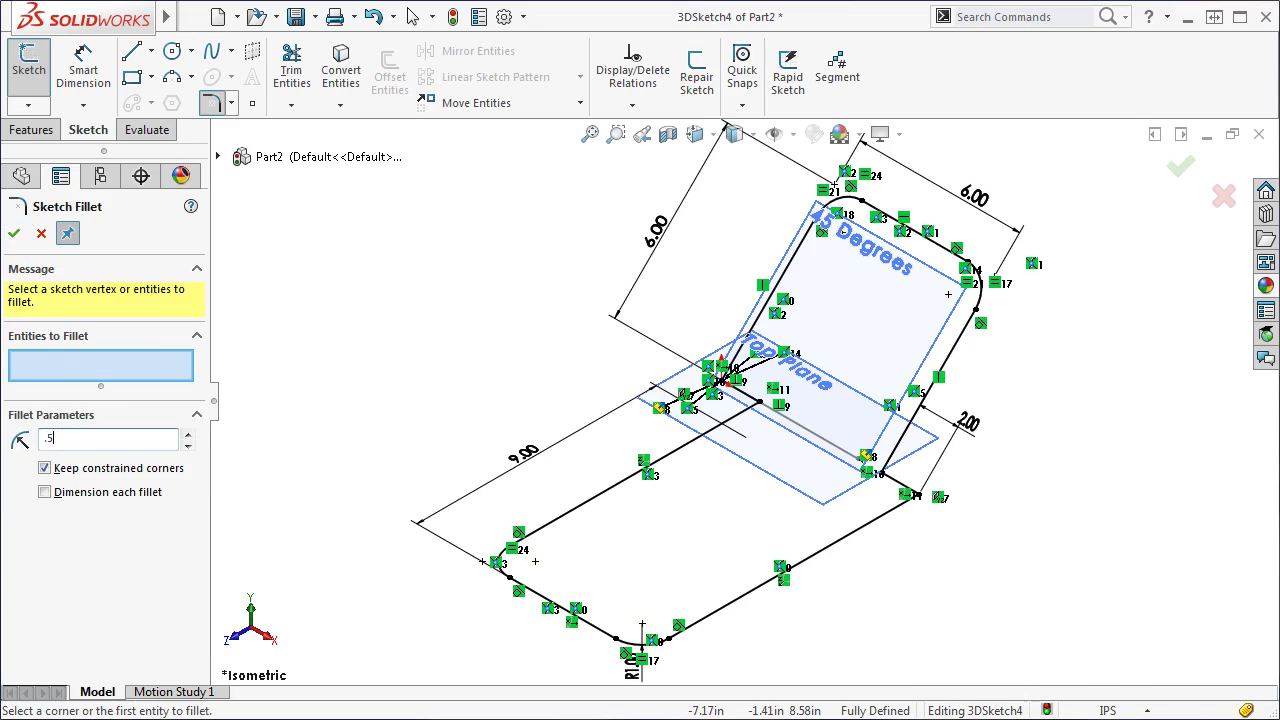
pyautogui.press('Return')
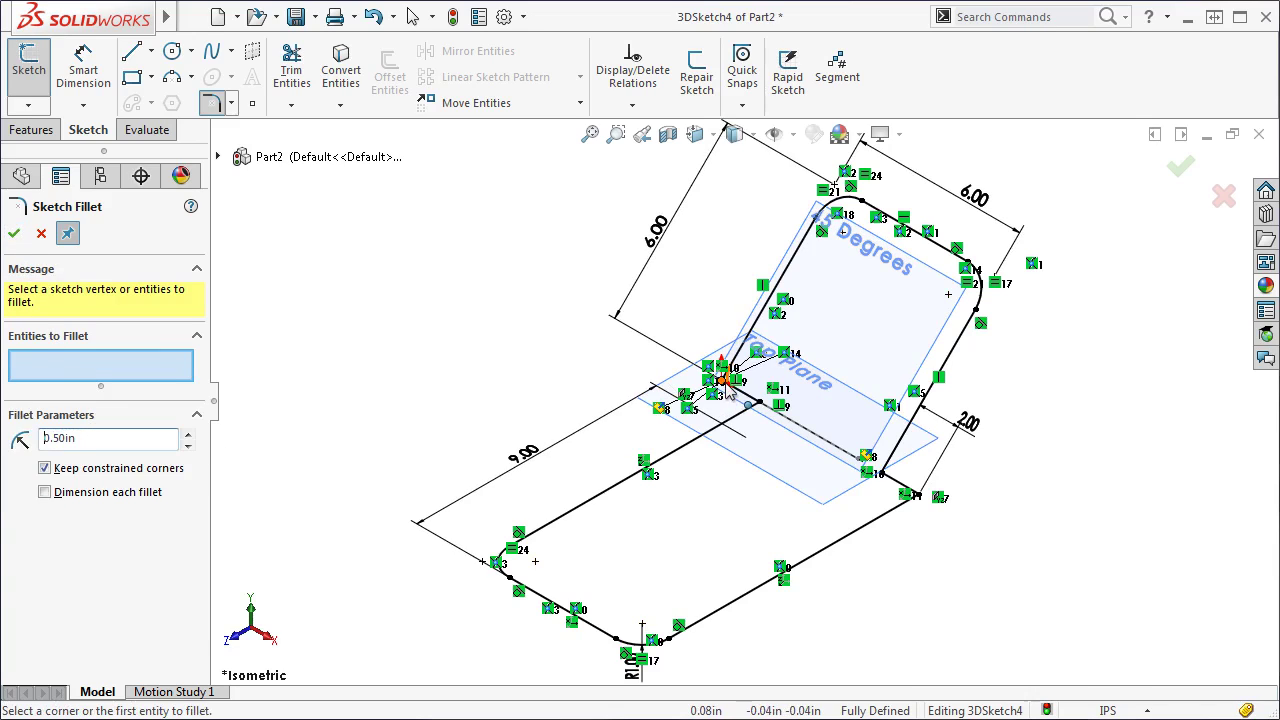
pyautogui.click(748, 399)
pyautogui.click(778, 420)
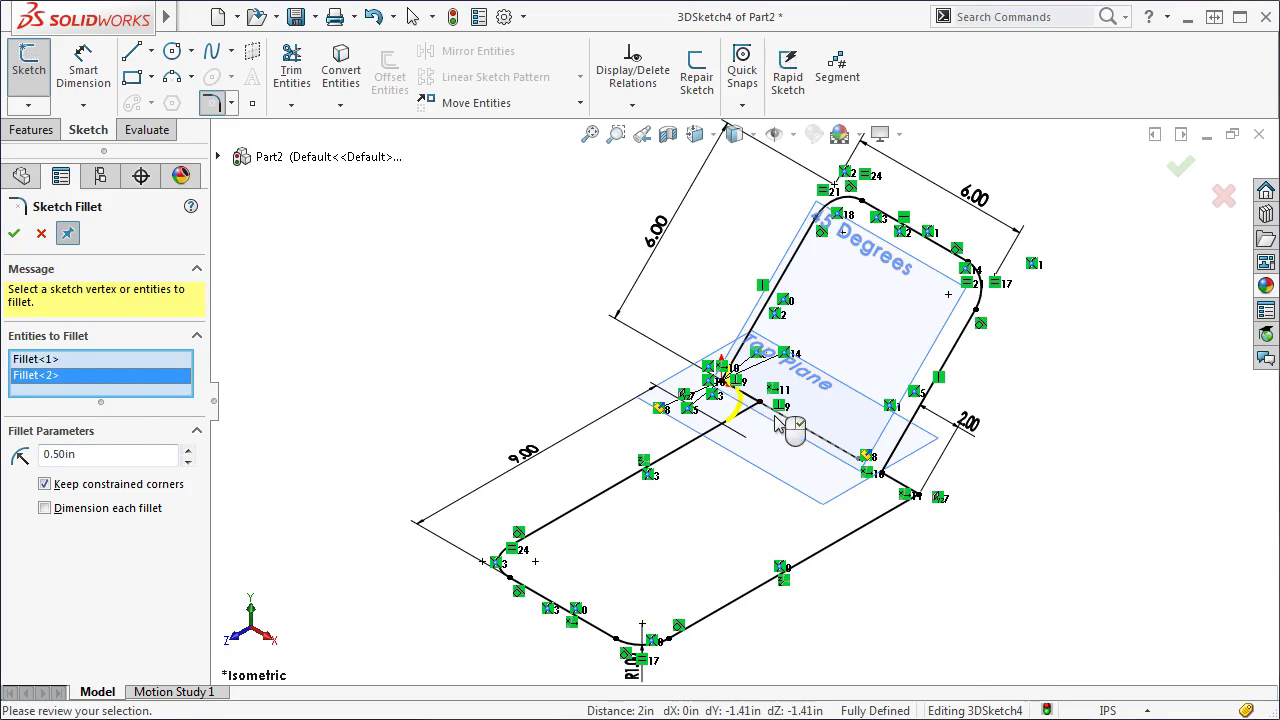
pyautogui.click(880, 474)
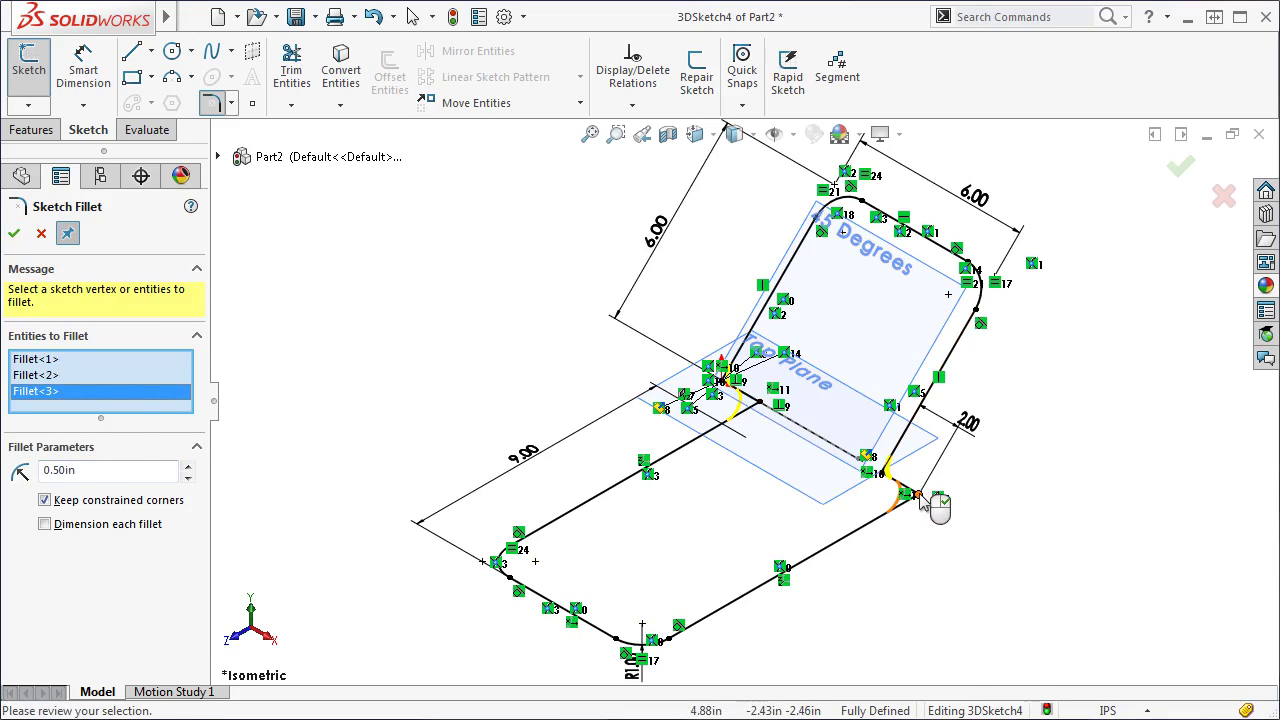
pyautogui.click(908, 495)
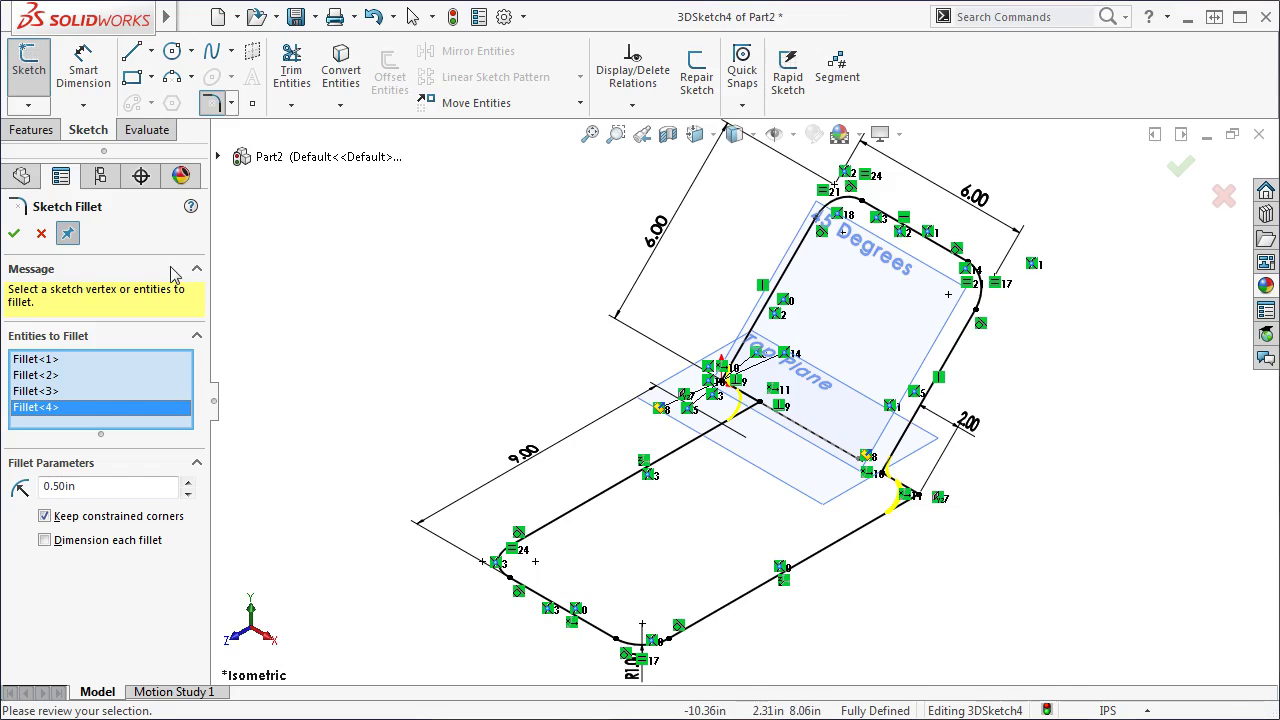
pyautogui.click(13, 236)
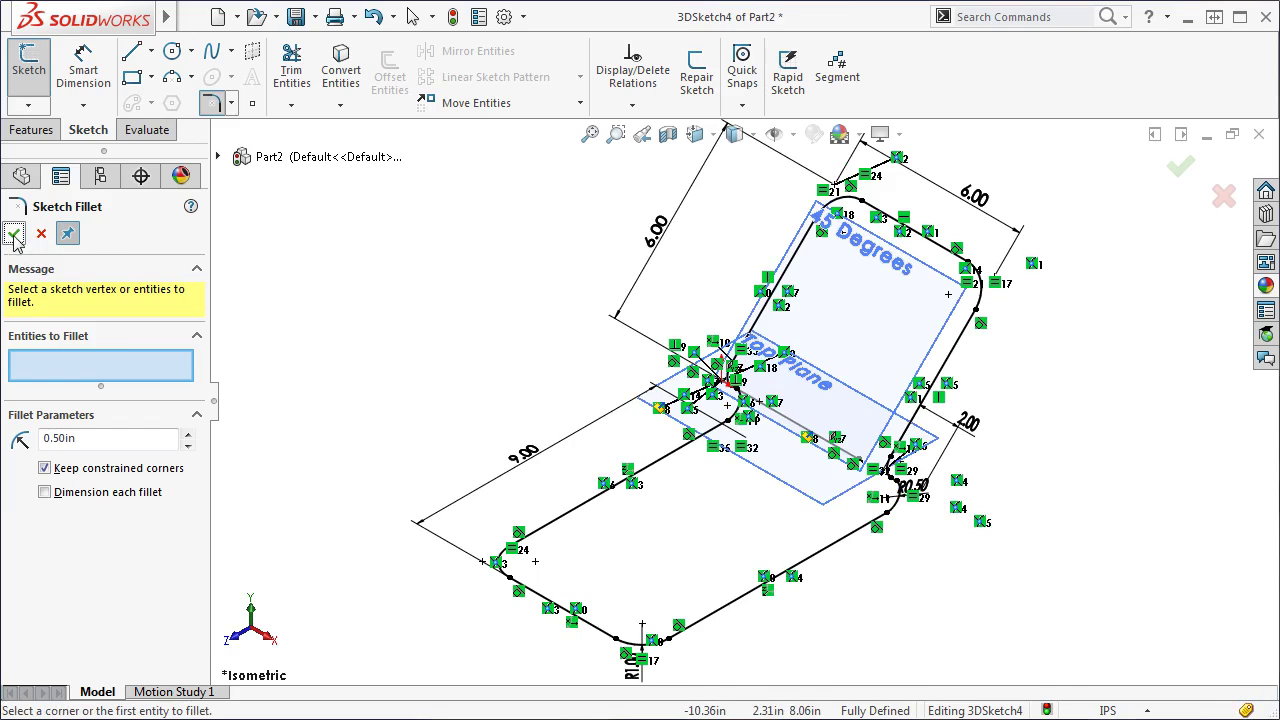
# Close the fillet tool, exit 3DSketch4, and hide the 45 Degrees plane.
pyautogui.click(40, 234)
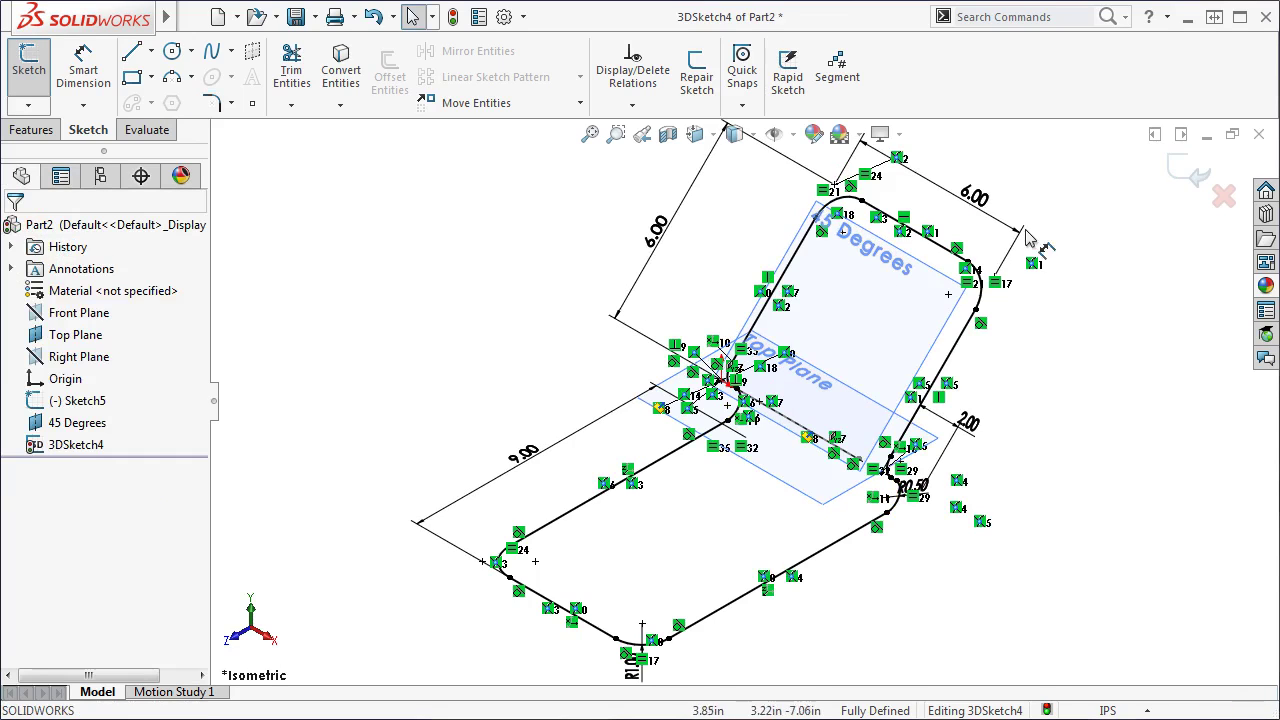
pyautogui.click(1175, 176)
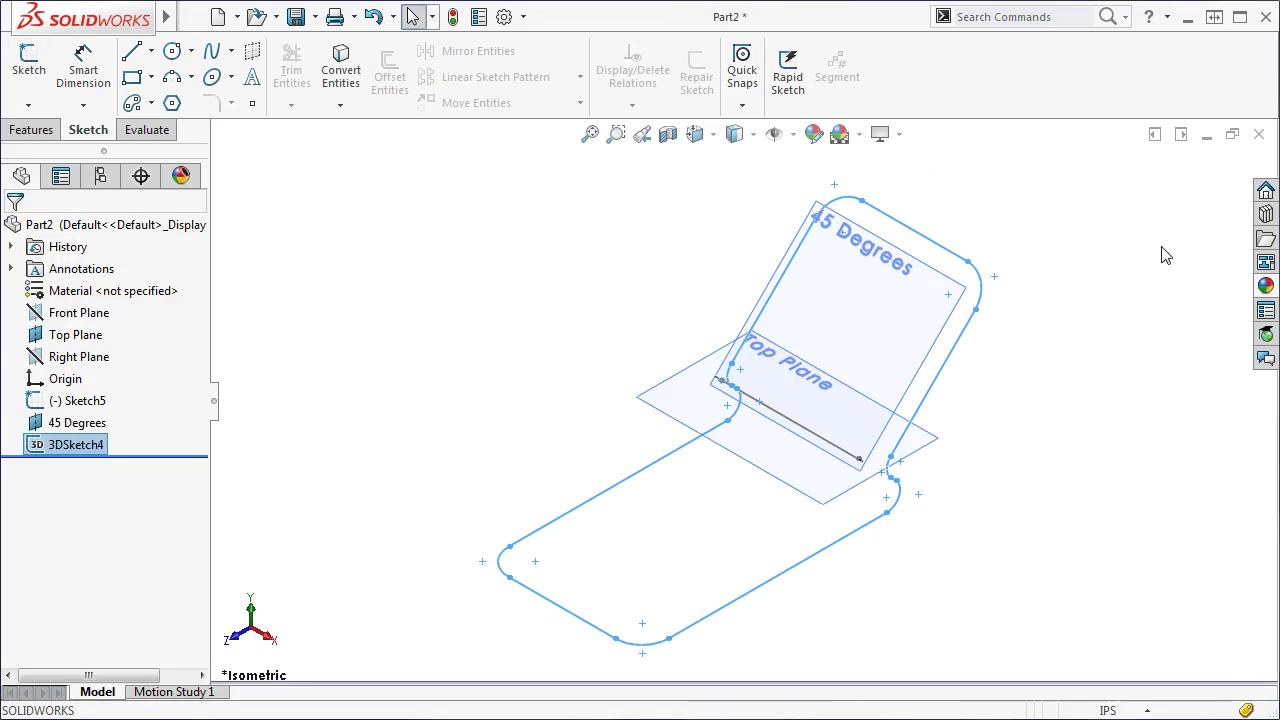
pyautogui.click(893, 334)
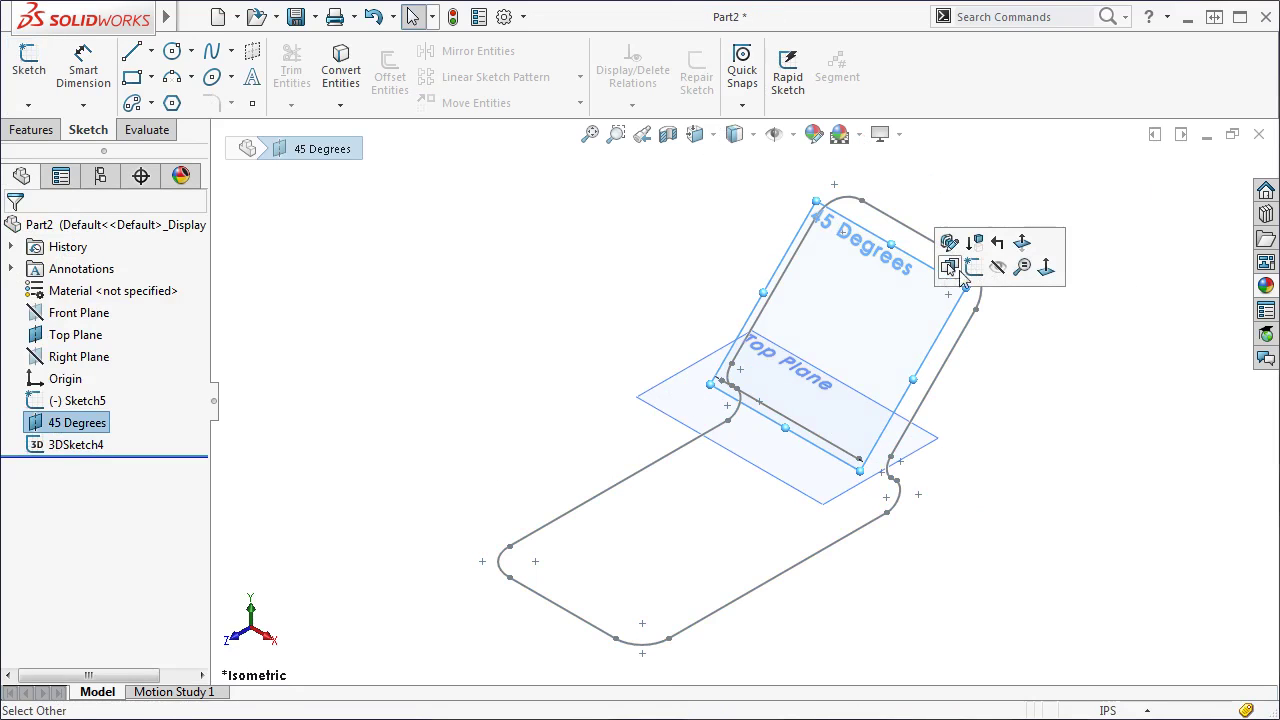
pyautogui.click(998, 268)
# Hide the Top Plane and Sketch5, leaving only the filleted outline to inspect.
pyautogui.click(838, 500)
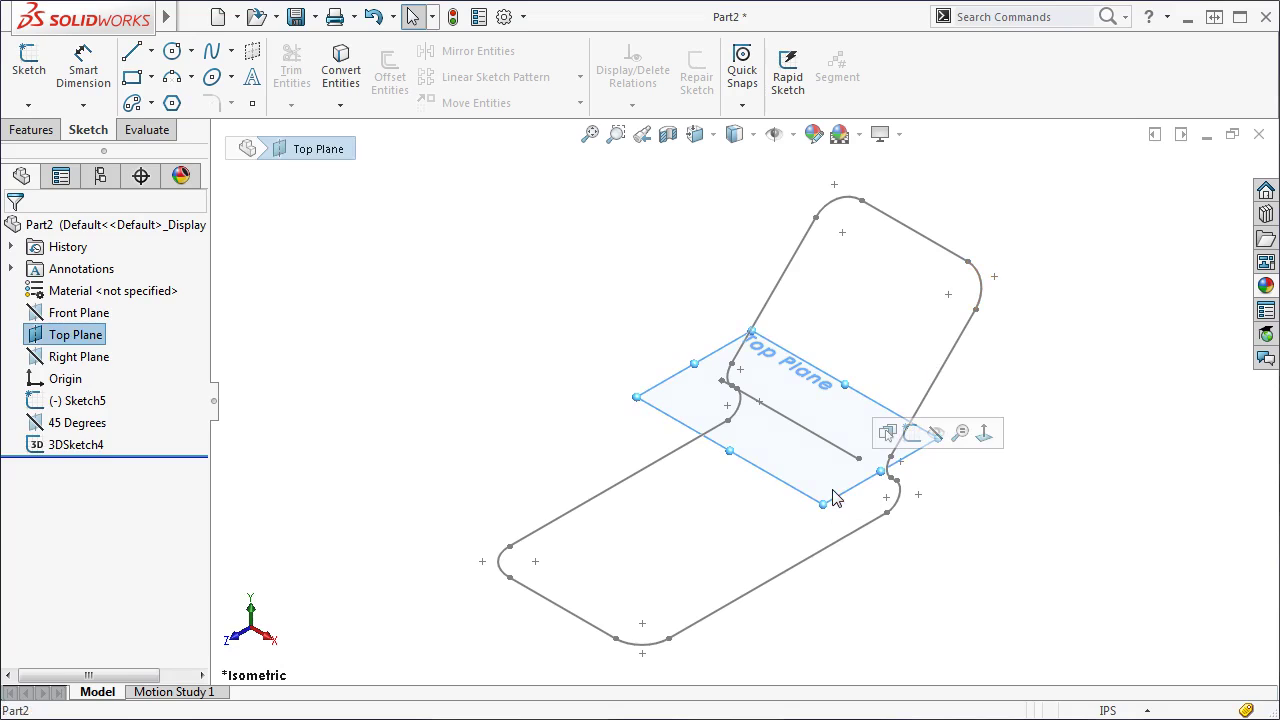
pyautogui.click(935, 432)
pyautogui.click(831, 443)
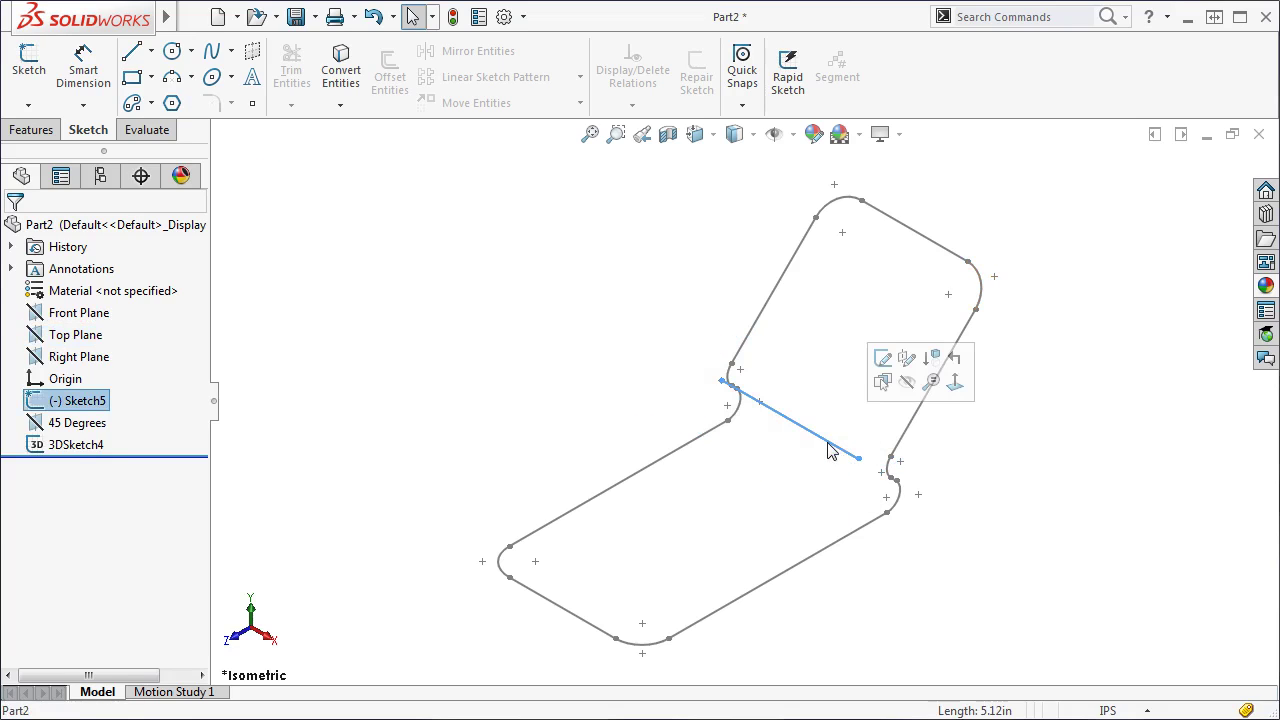
pyautogui.click(907, 382)
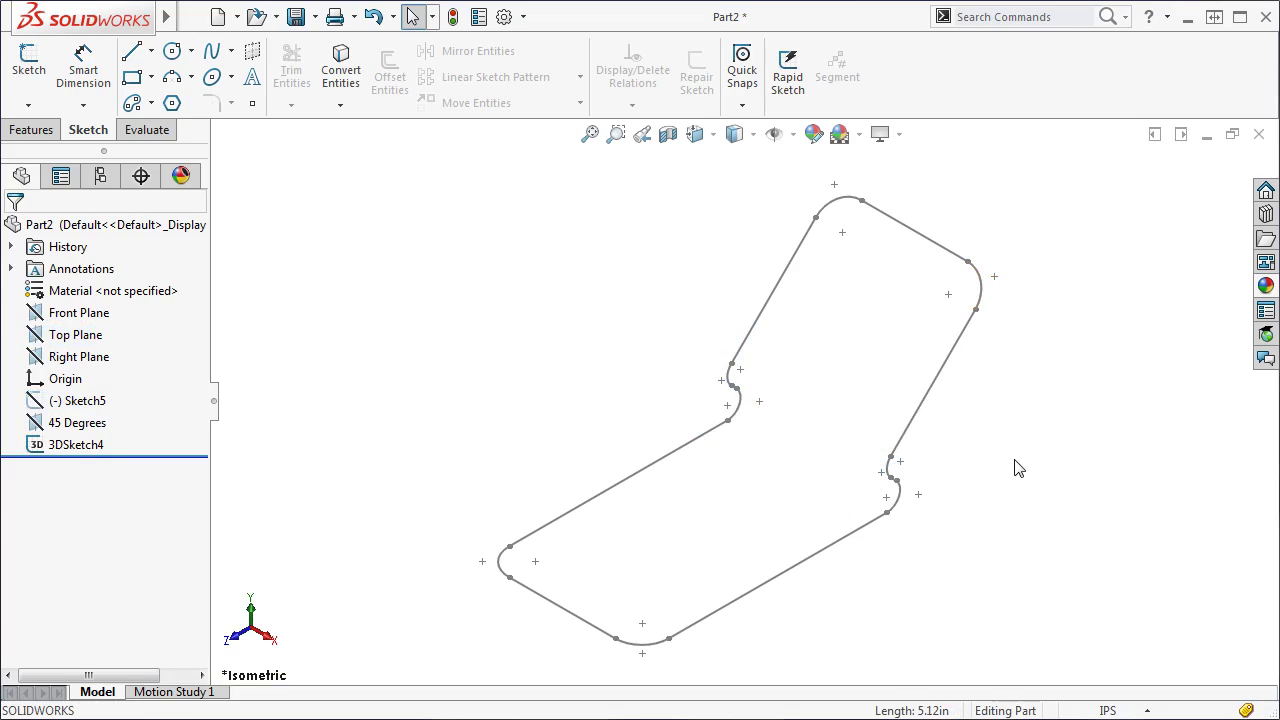
pyautogui.moveTo(1003, 477)
pyautogui.mouseDown(button='middle')
pyautogui.moveTo(1031, 483)
pyautogui.moveTo(1006, 431)
pyautogui.moveTo(986, 442)
pyautogui.moveTo(1015, 477)
pyautogui.mouseUp(button='middle')
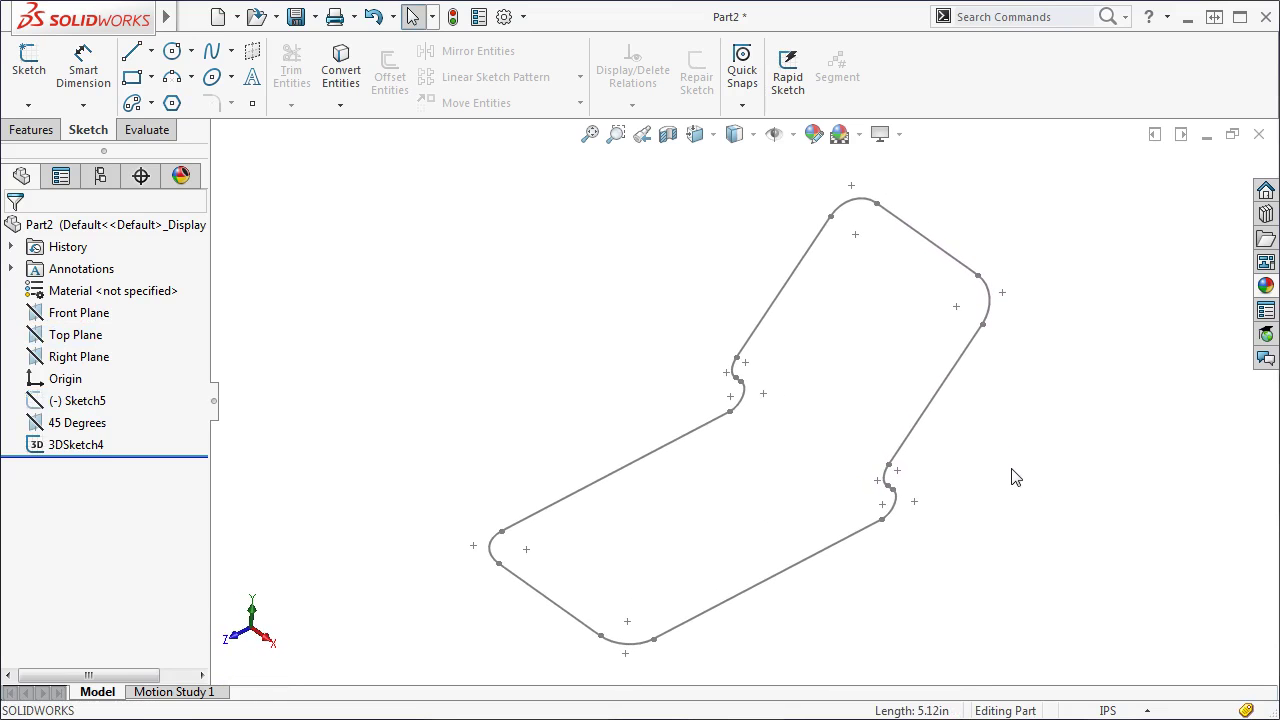